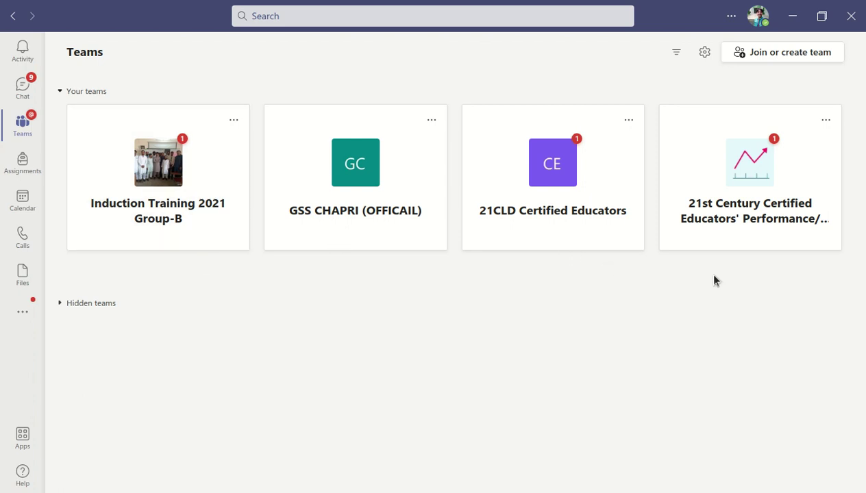
Open the GSS CHAPRI (OFFICAIL) team and view the General channel's Assignments board and files.
click(341, 166)
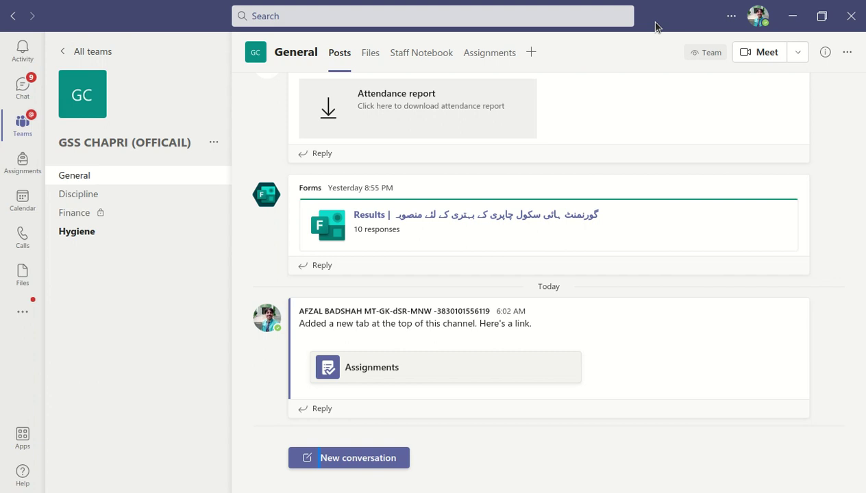
click(483, 55)
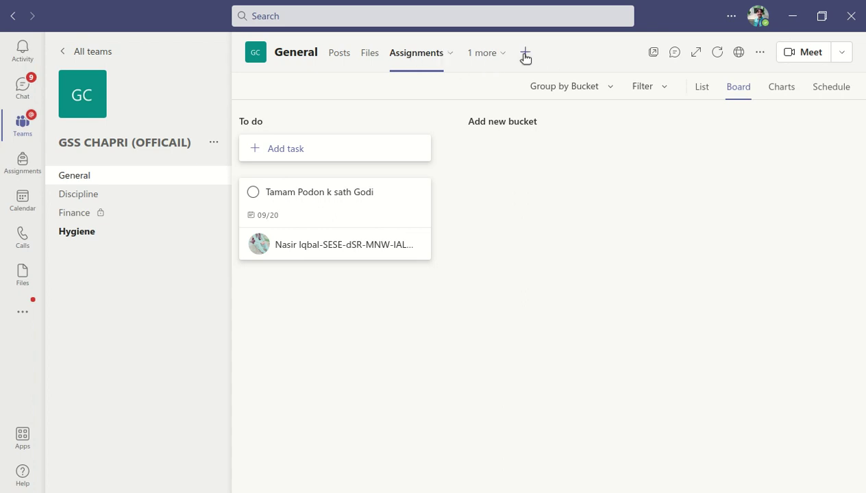
click(370, 54)
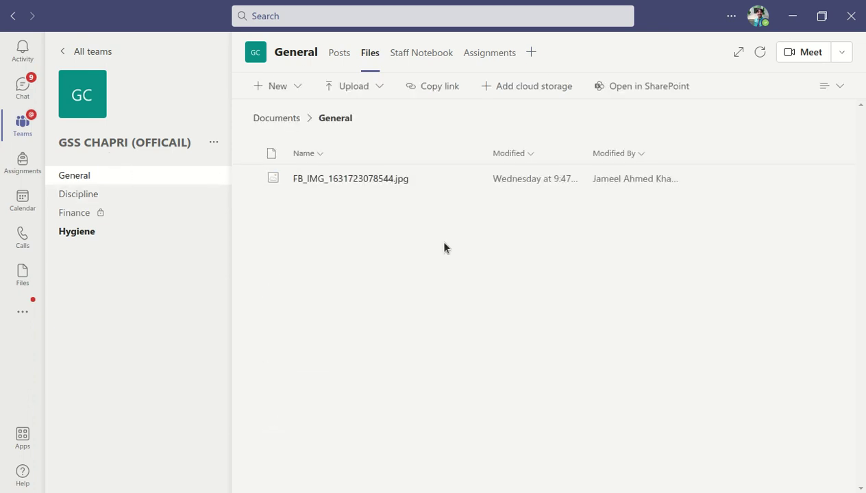
Add a Tasks by Planner and To Do tab to the General channel, creating a new plan named Tasks.
click(534, 52)
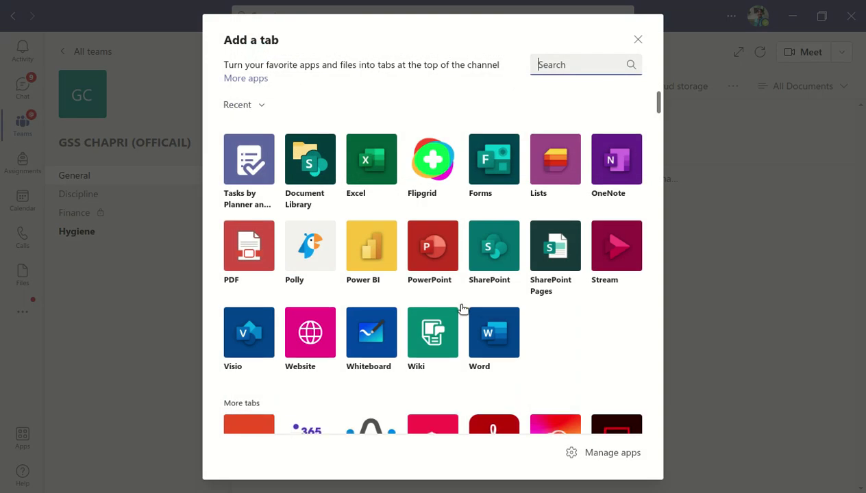
scroll(462, 308, down, 4)
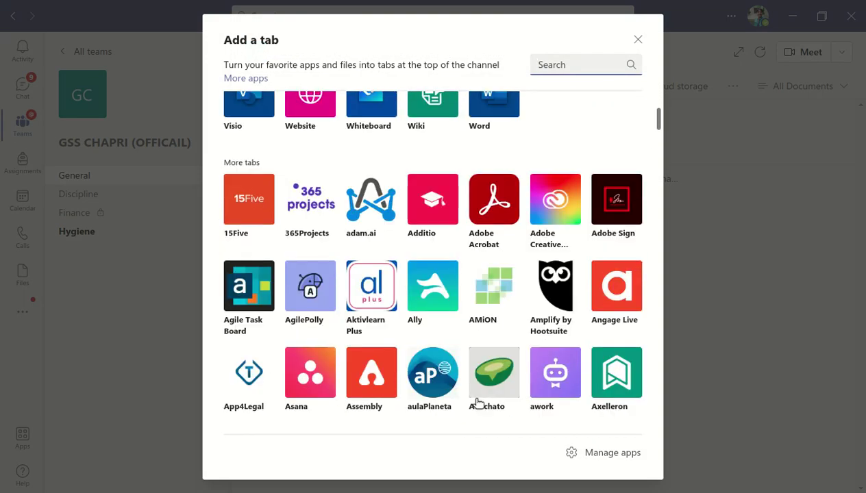
scroll(478, 402, down, 10)
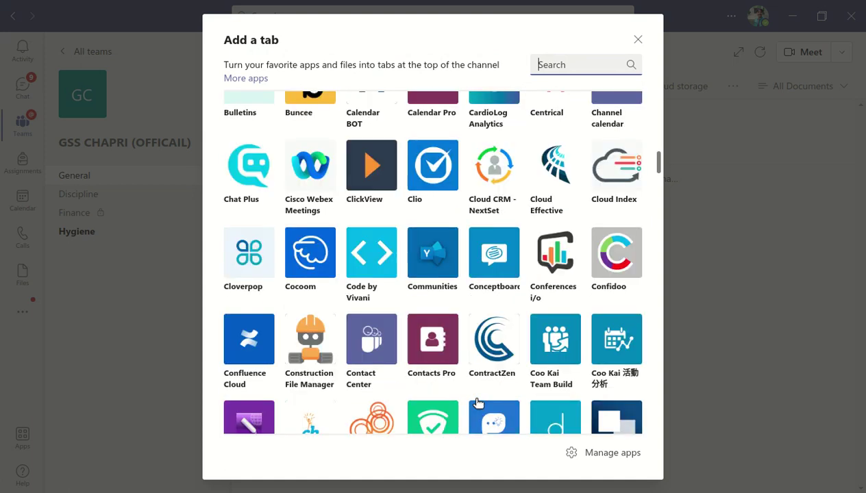
scroll(478, 402, up, 14)
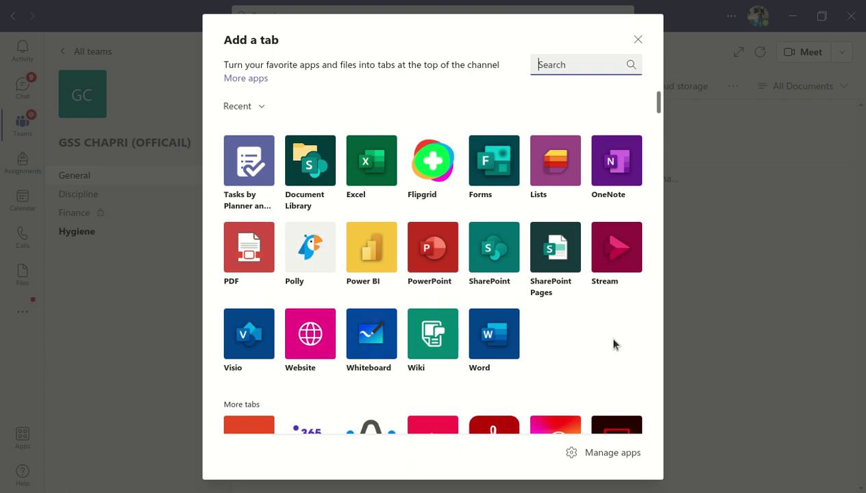
click(245, 171)
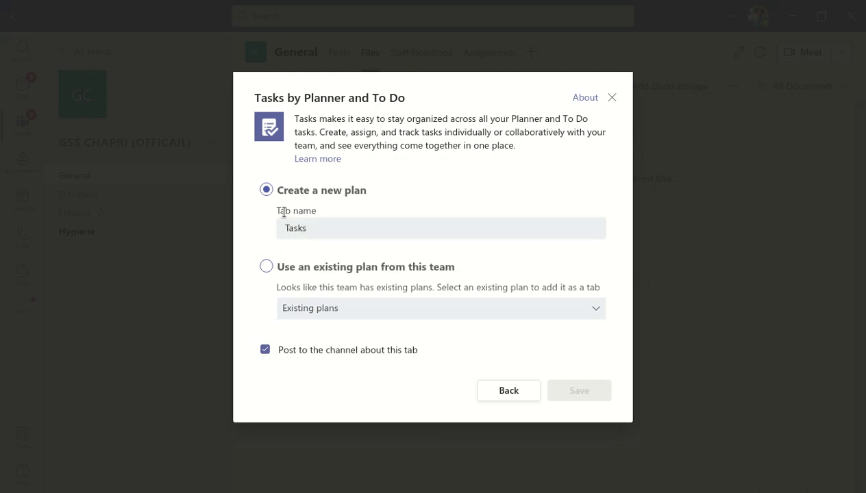
click(318, 227)
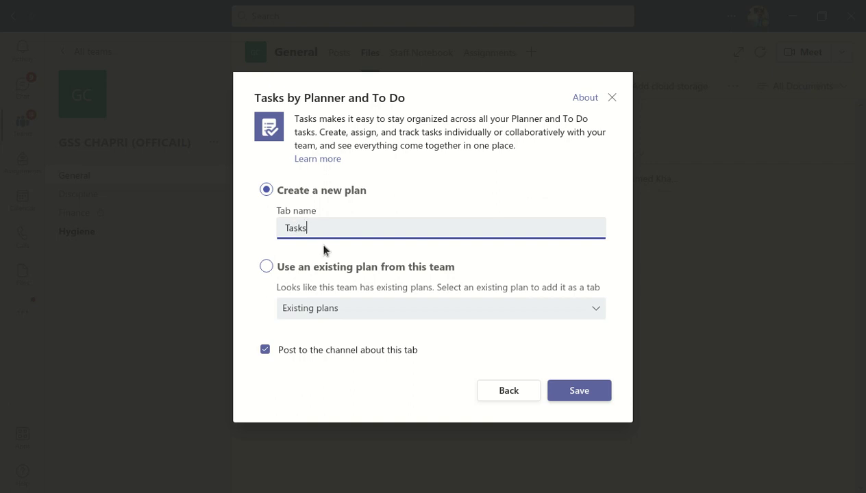
click(583, 399)
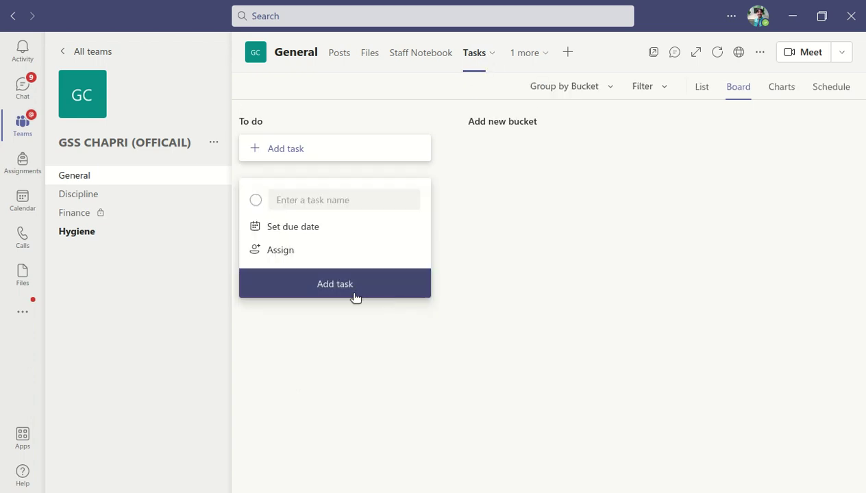
Start a new task in the To do bucket and name it Progress Report.
click(255, 199)
click(284, 144)
click(257, 205)
click(286, 157)
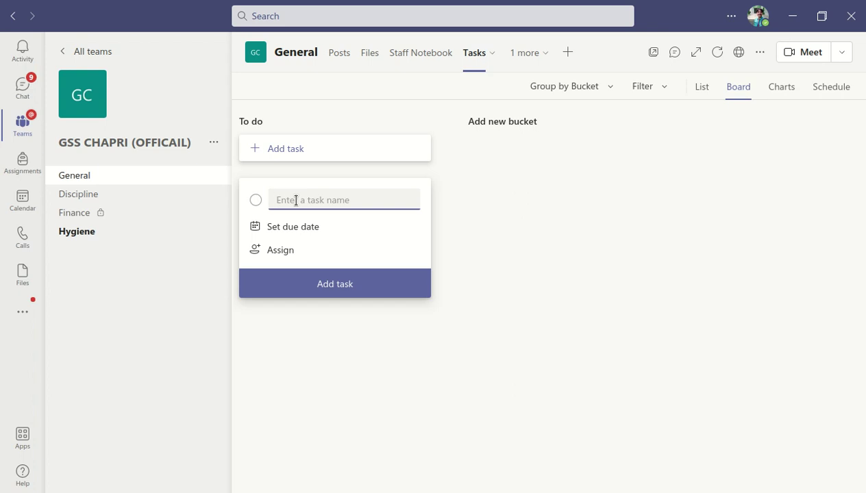
text(Progress Report)
Set the Progress Report task's due date to October 1, 2021.
click(294, 228)
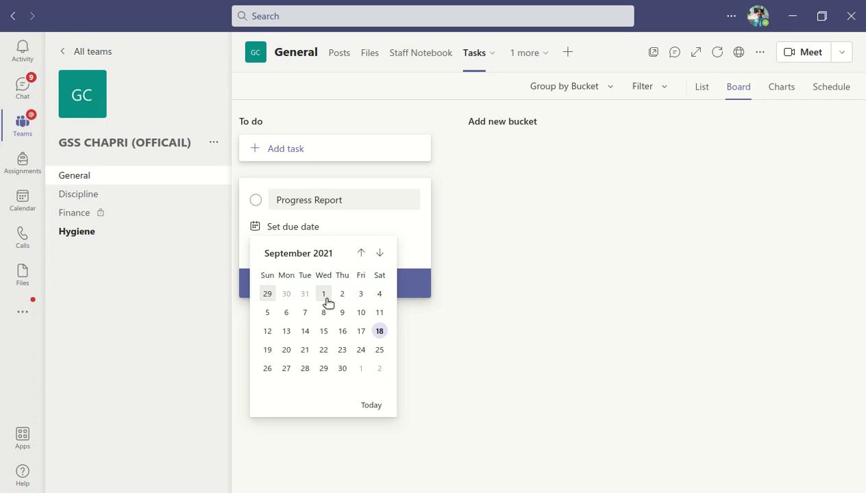
click(323, 295)
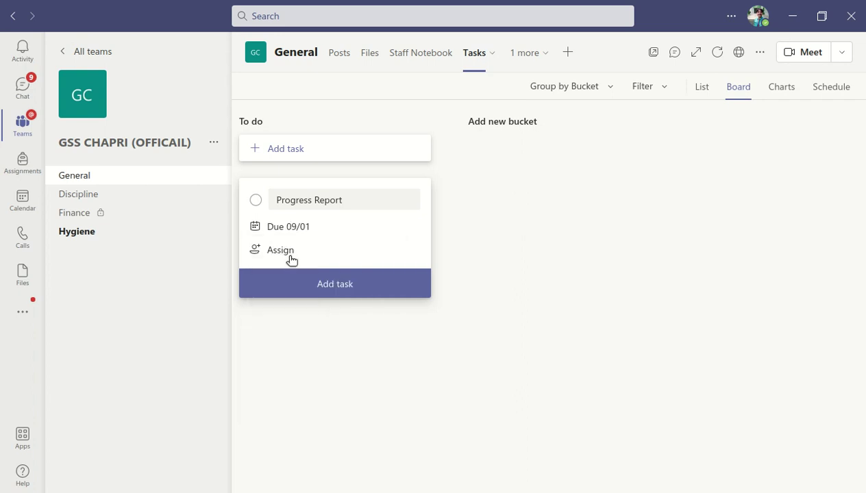
click(327, 228)
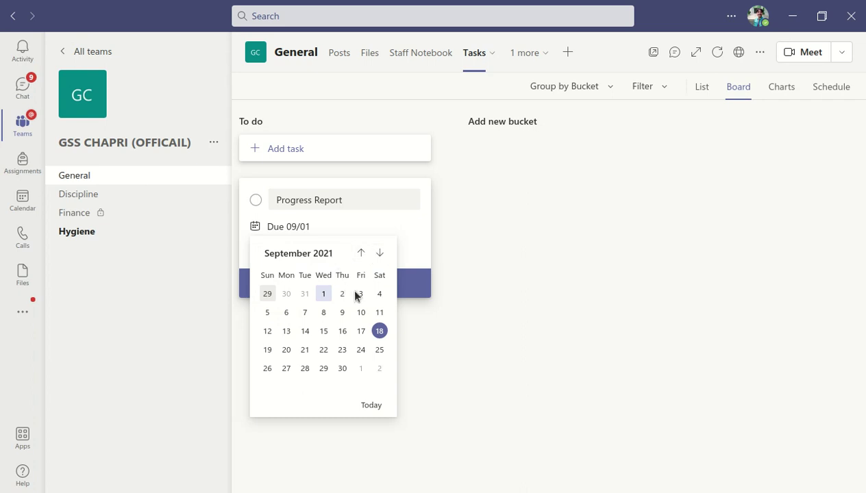
click(380, 254)
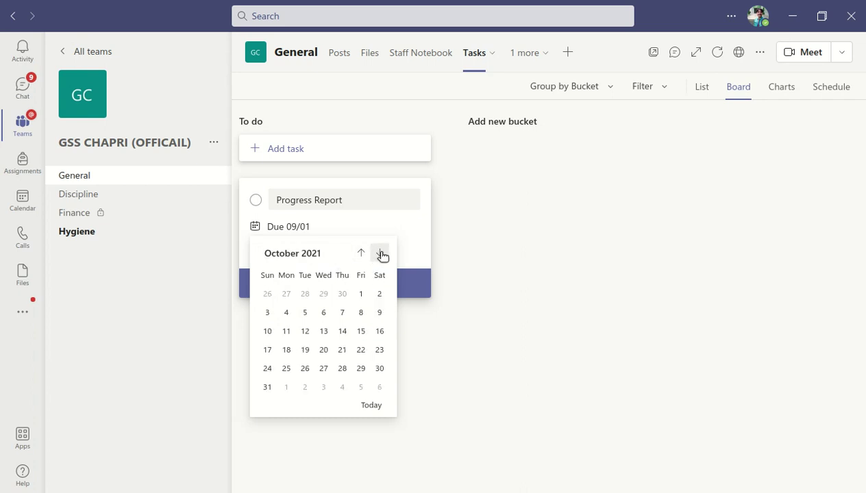
click(361, 293)
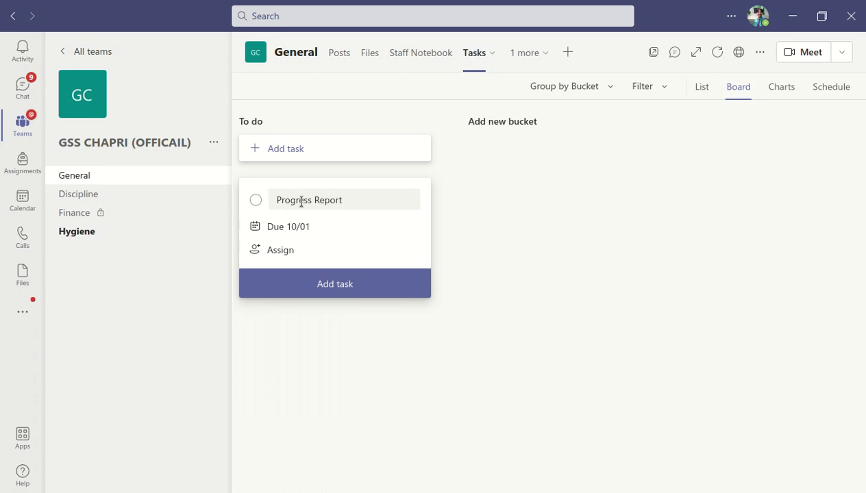
drag(343, 200, 281, 200)
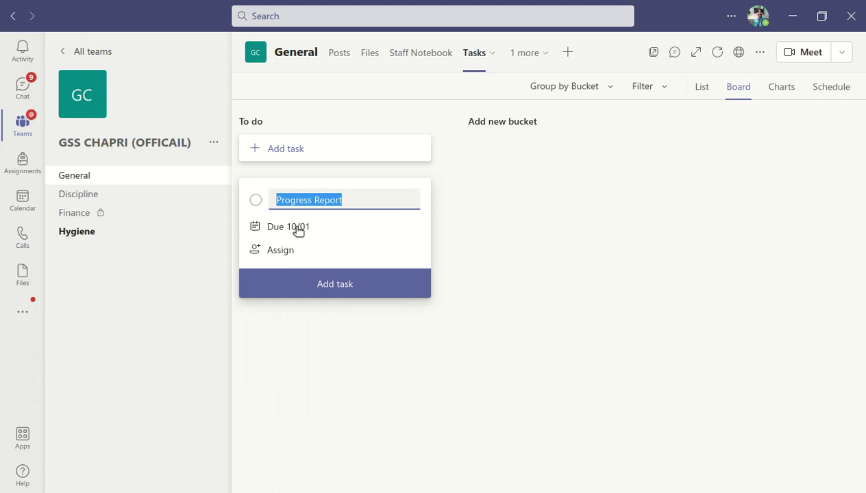
Look through the team members available as assignees for the task and try a name search among them.
click(284, 251)
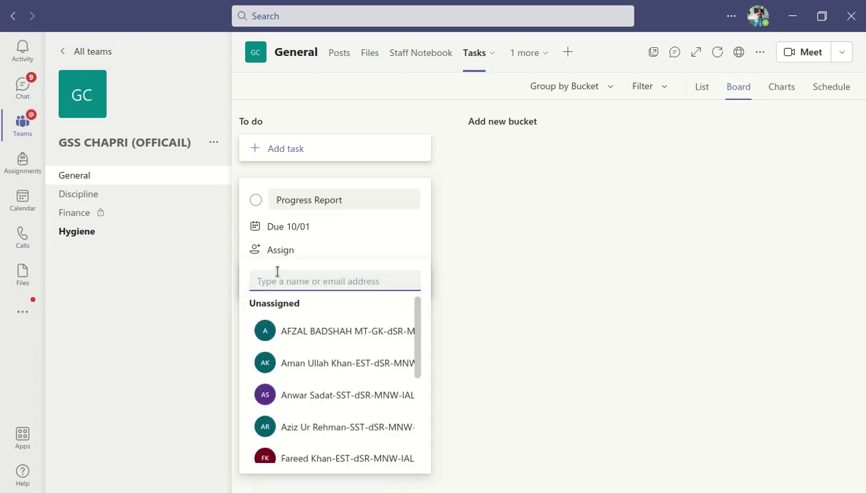
scroll(297, 342, down, 2)
scroll(315, 393, down, 2)
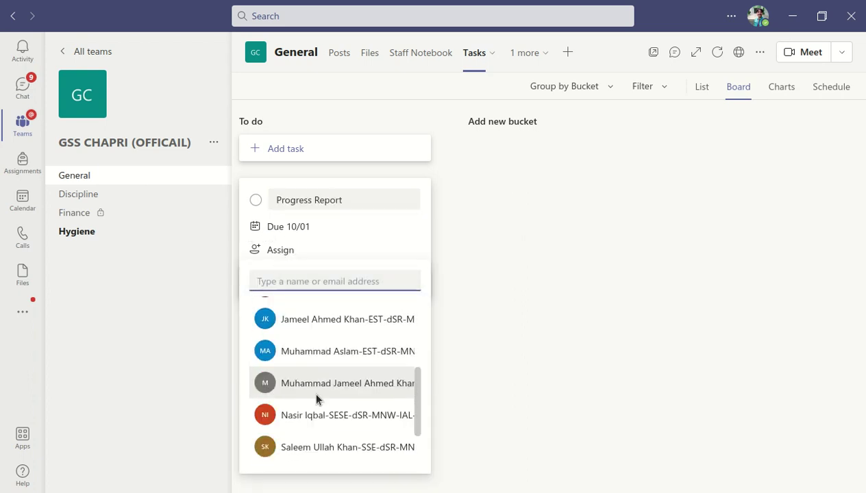
scroll(288, 427, down, 2)
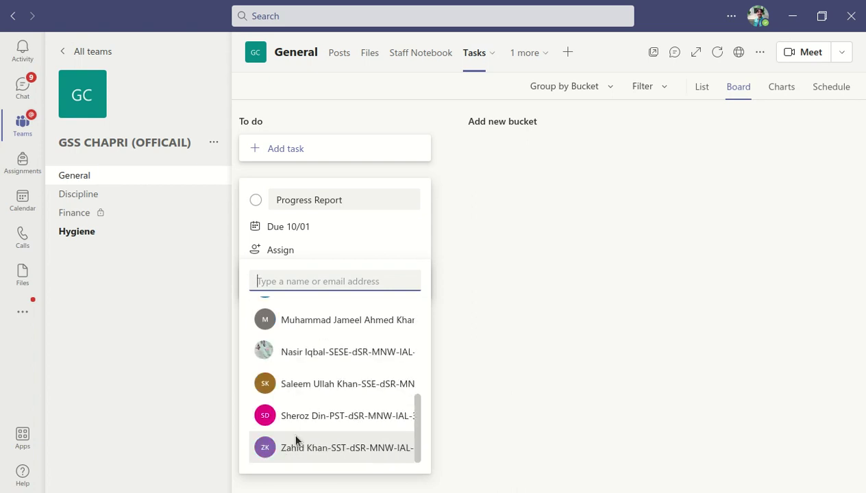
scroll(296, 440, up, 6)
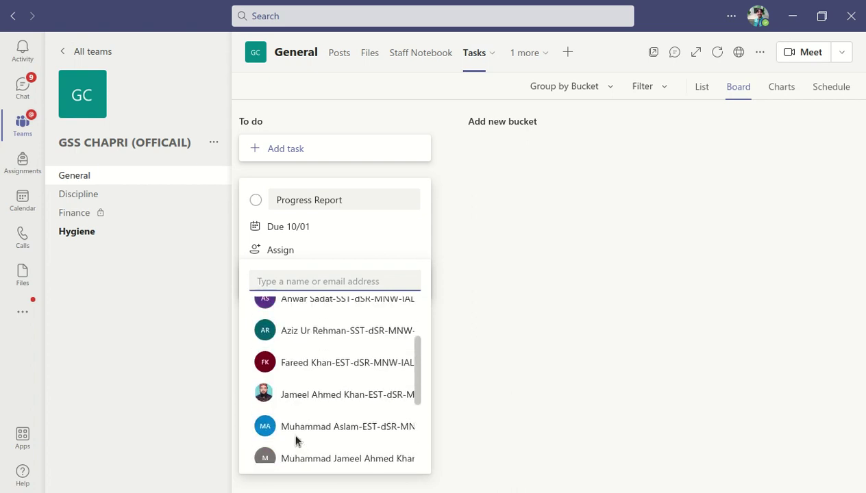
scroll(294, 430, down, 2)
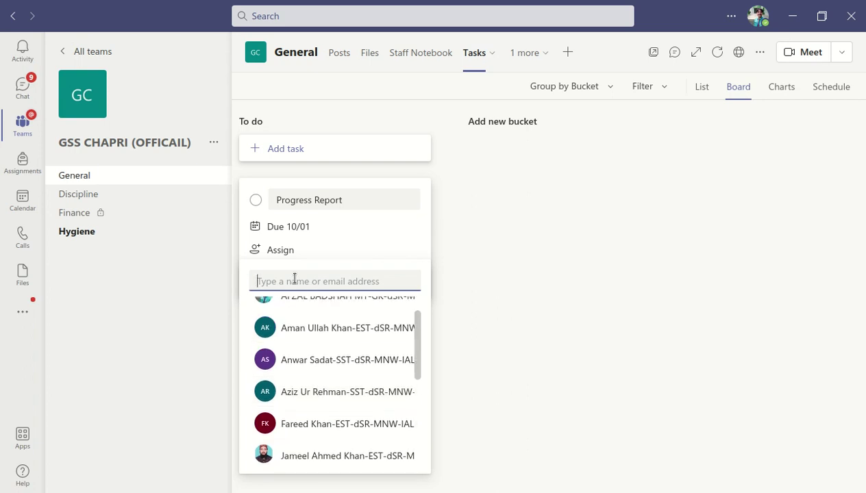
text(sale)
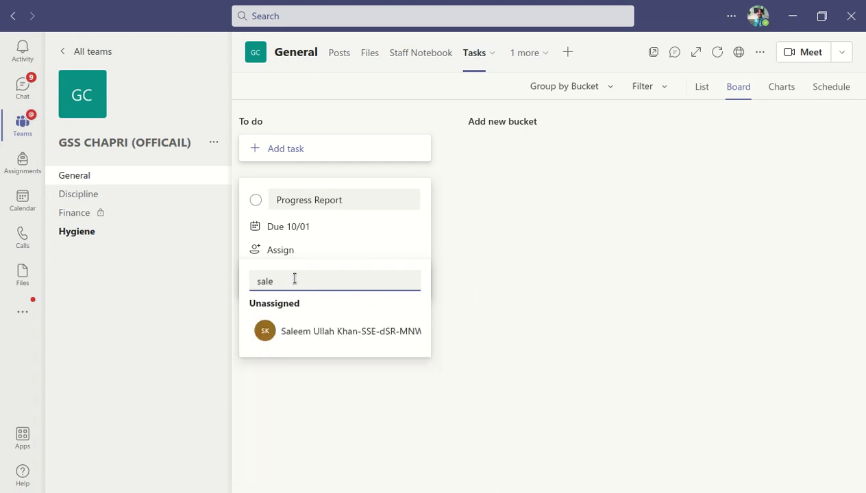
key(BackSpace)
key(BackSpace)
key(BackSpace)
key(BackSpace)
Find the team member matching "asla", assign the Progress Report task to that member, and add the task to the plan.
text(asla)
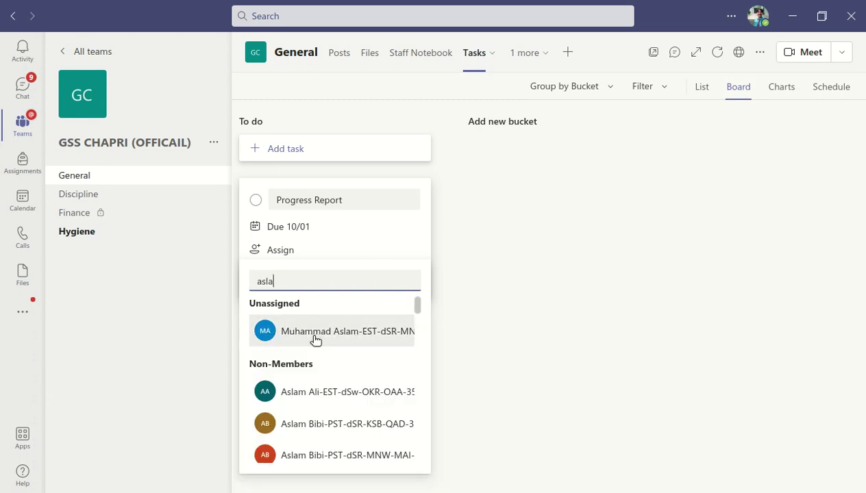
click(315, 331)
click(483, 313)
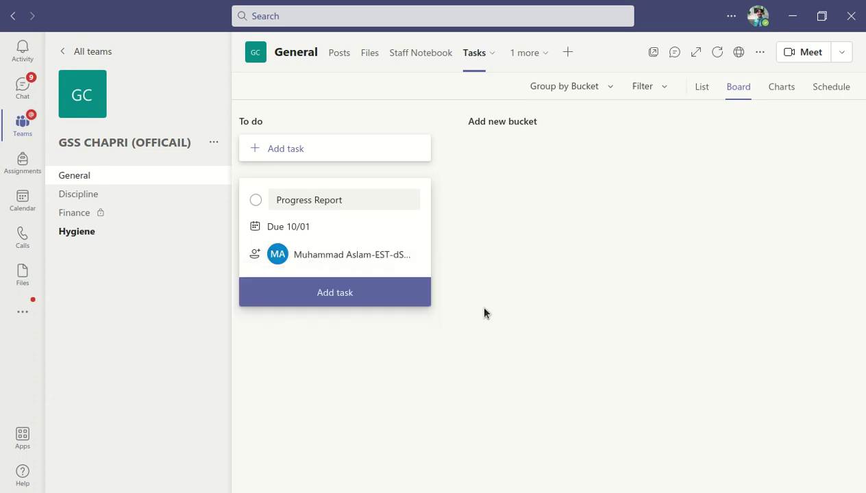
click(343, 297)
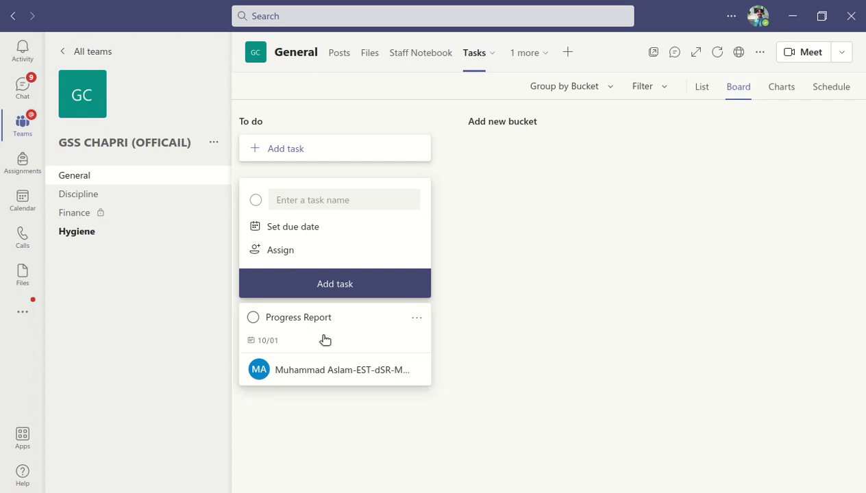
key(Escape)
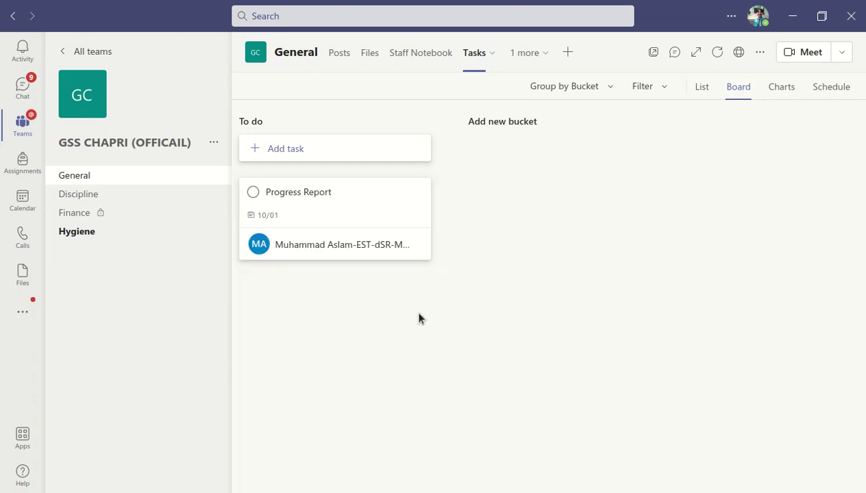
Open the Progress Report task's details and review its fields, from labels and priority down to comments.
click(297, 202)
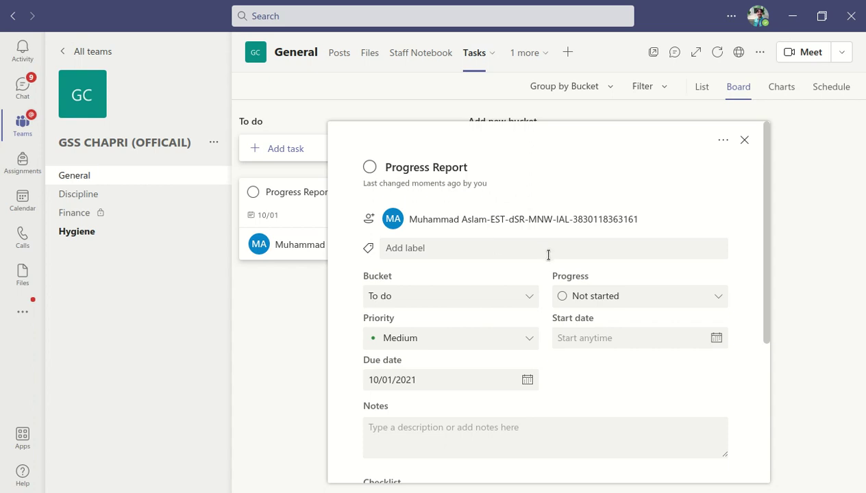
scroll(485, 281, down, 1)
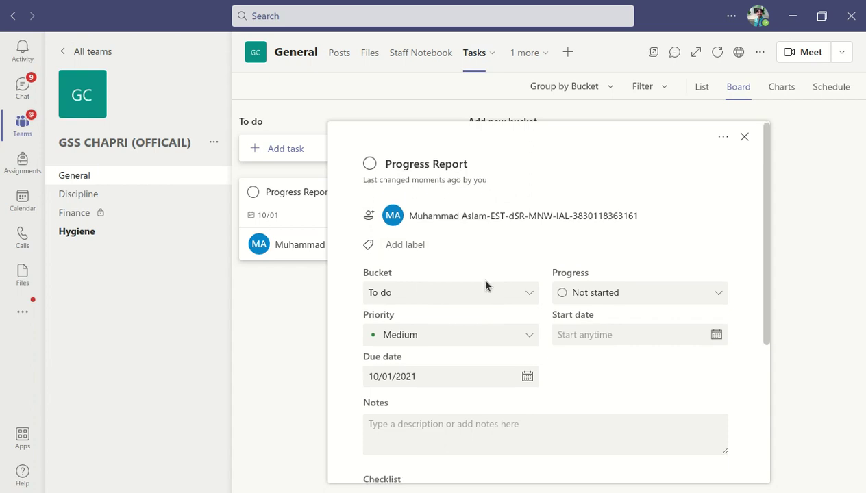
scroll(485, 286, down, 3)
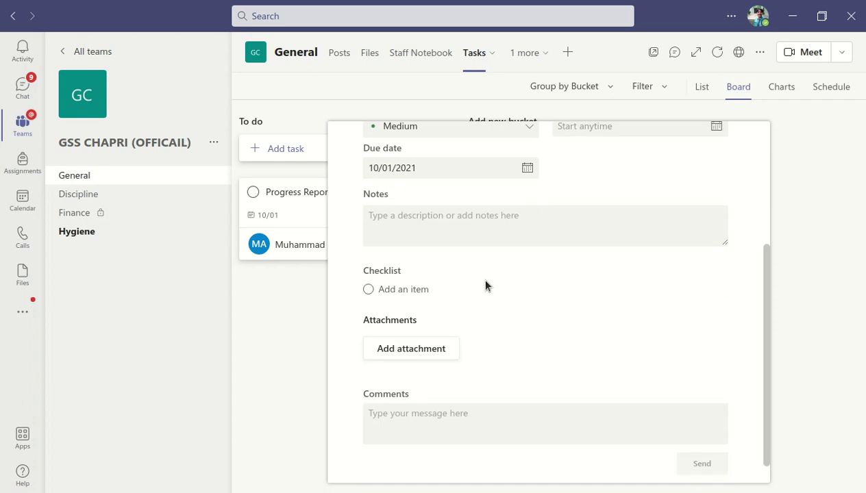
scroll(483, 287, down, 1)
scroll(484, 286, up, 2)
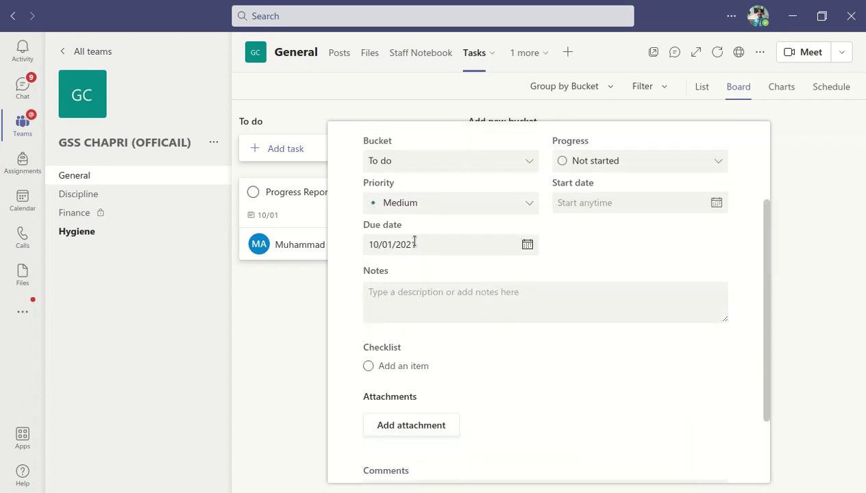
Try the Urgent and Important priorities on the Progress Report task and set its priority back to Medium.
click(420, 207)
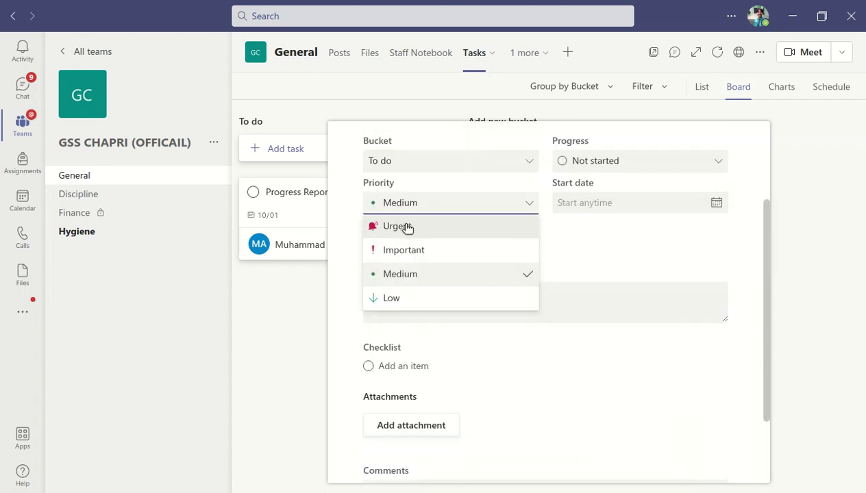
click(406, 228)
click(410, 204)
click(402, 249)
click(411, 211)
click(409, 275)
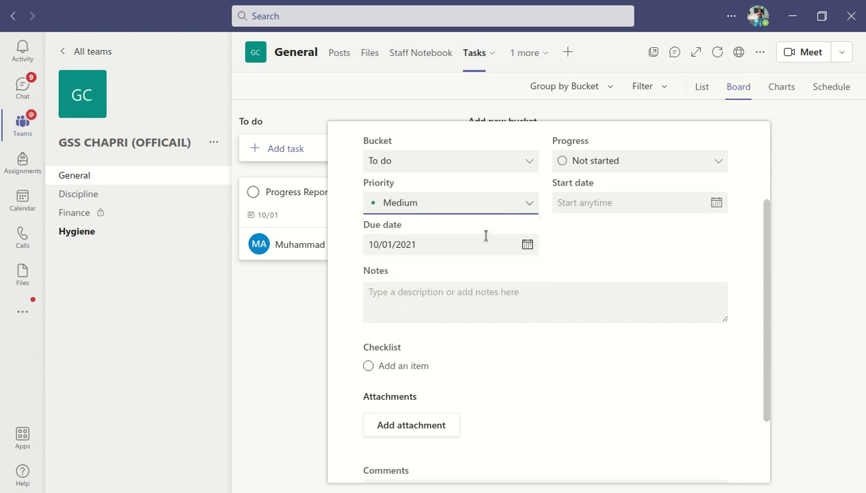
Review the Progress Report task's start date calendar, bucket and progress options, and notes field without changing them.
click(608, 202)
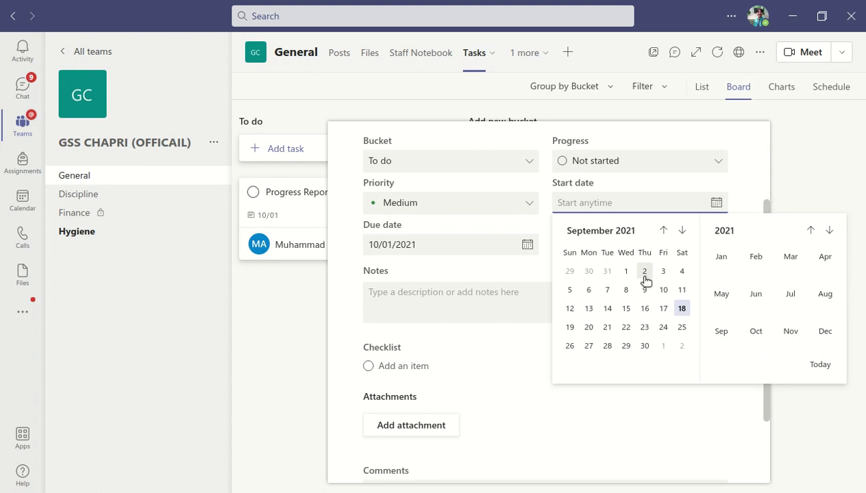
click(462, 165)
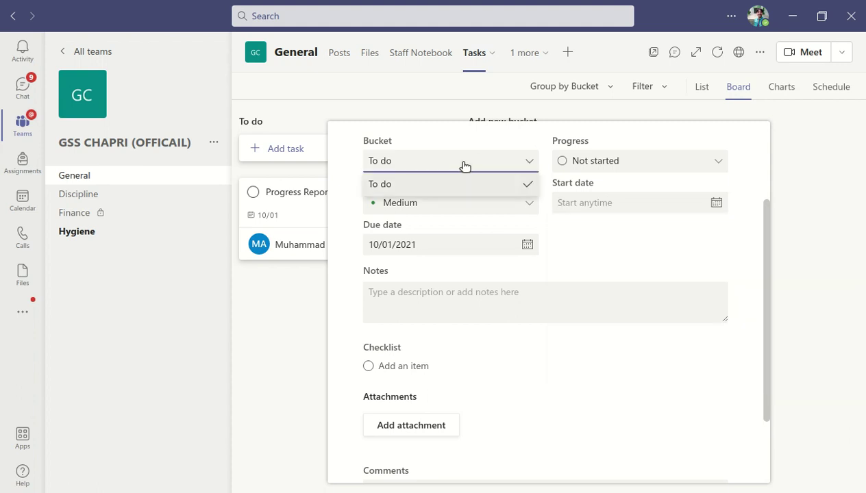
click(462, 155)
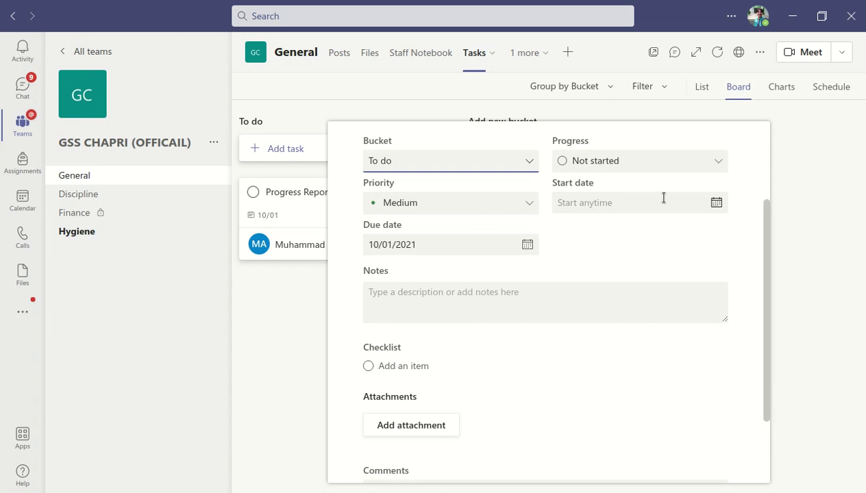
click(608, 168)
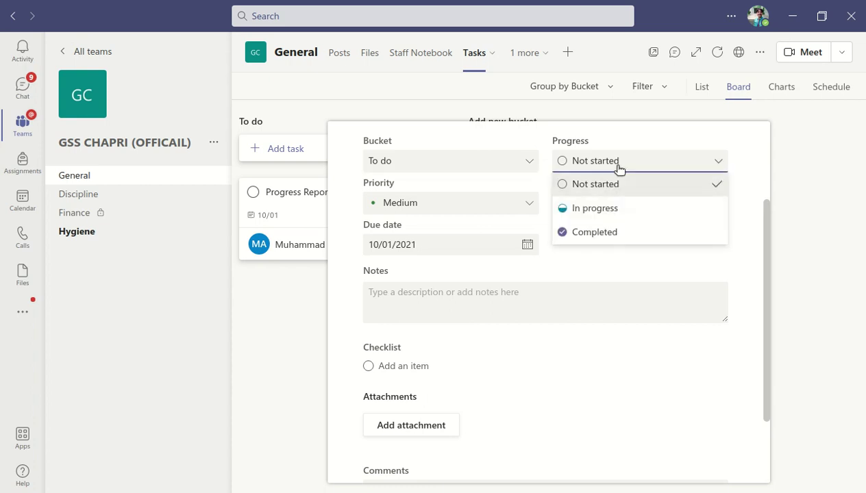
click(463, 325)
click(455, 295)
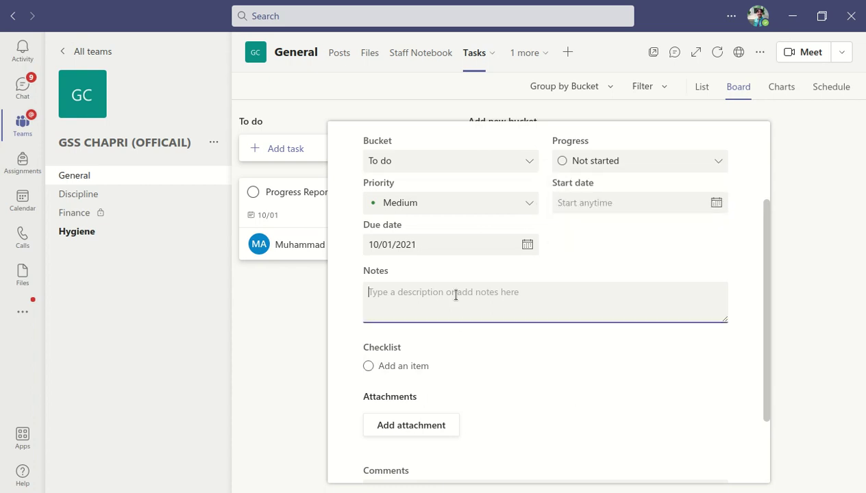
Post the comment "Nil" on the Progress Report task and close its details.
scroll(469, 316, down, 2)
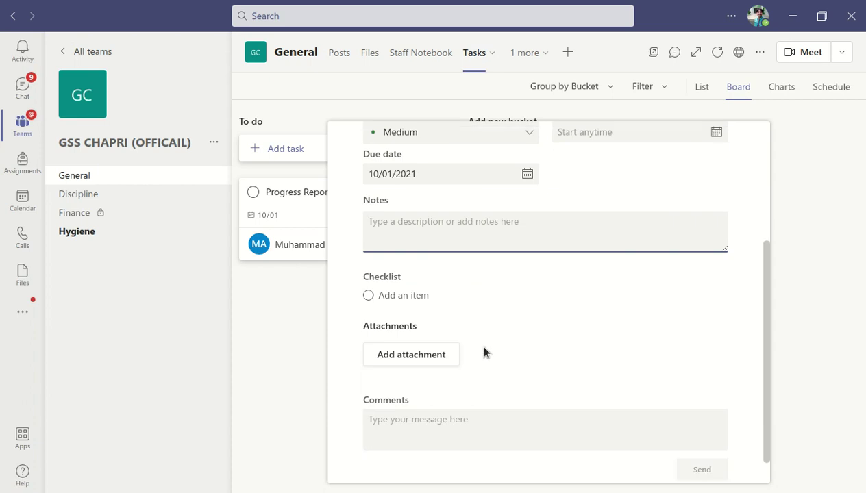
scroll(484, 353, down, 2)
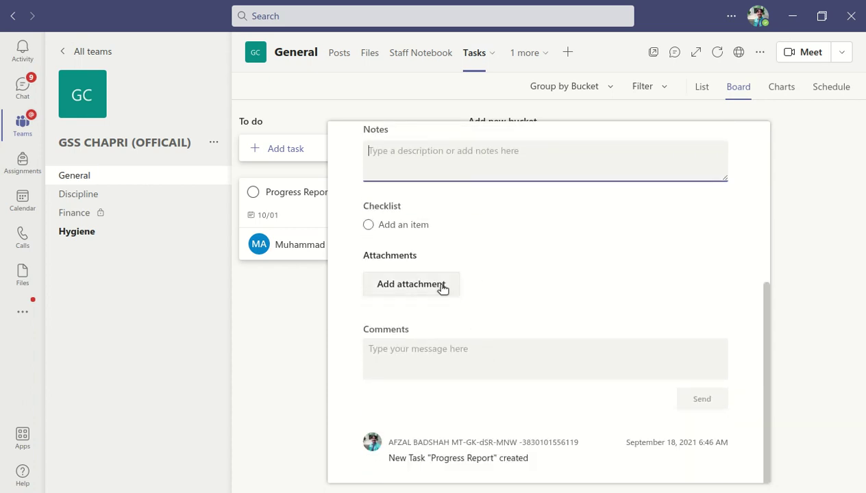
click(407, 368)
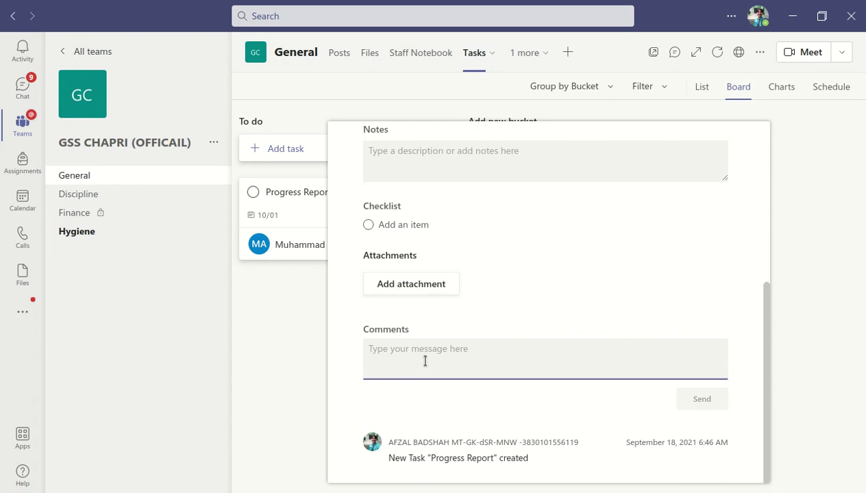
text(Nil)
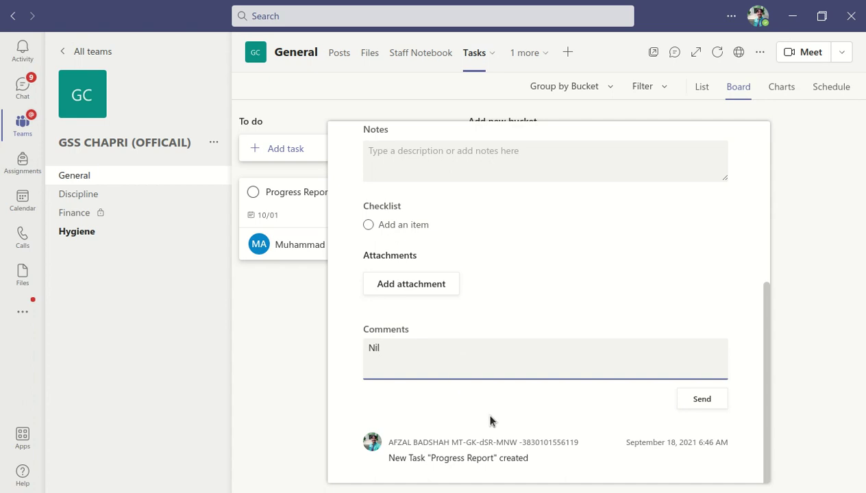
scroll(423, 296, up, 8)
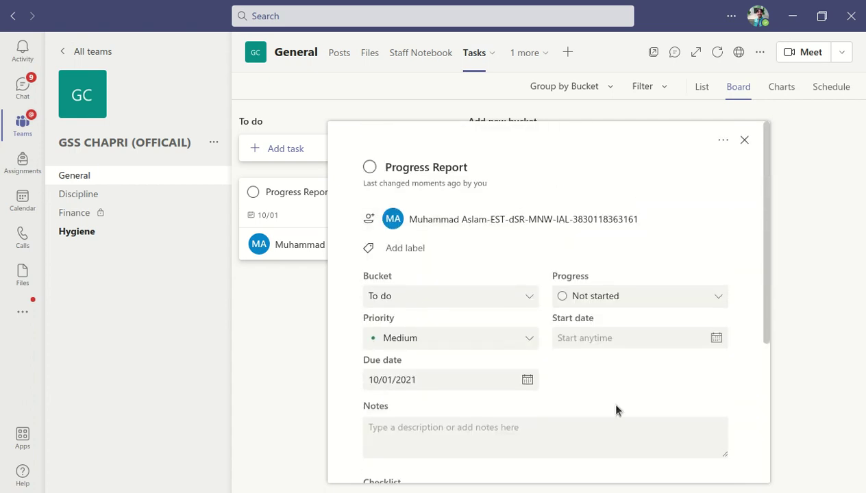
scroll(615, 402, down, 10)
click(703, 400)
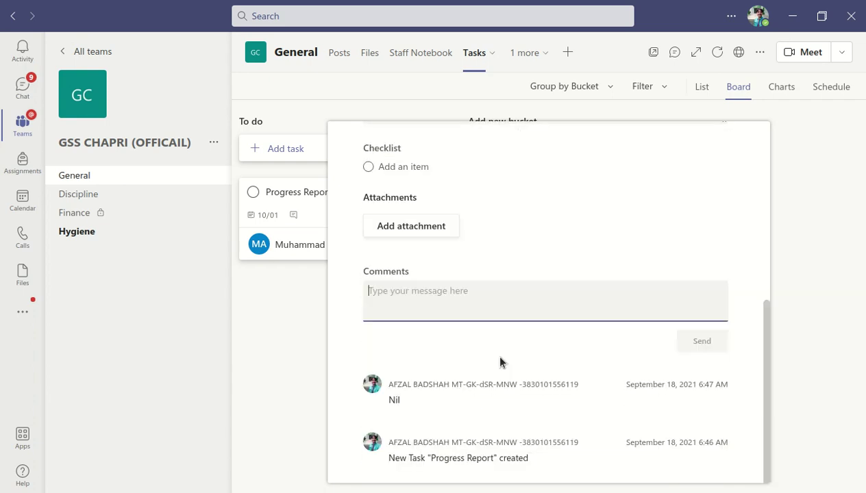
scroll(499, 361, up, 10)
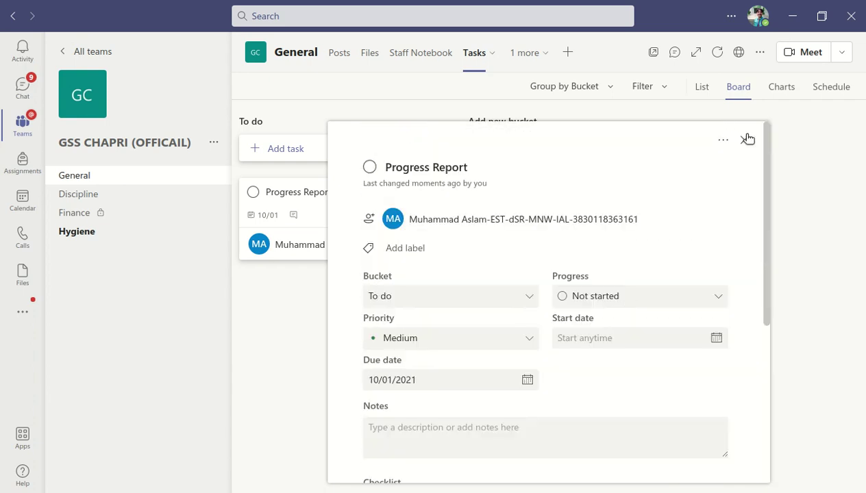
click(746, 139)
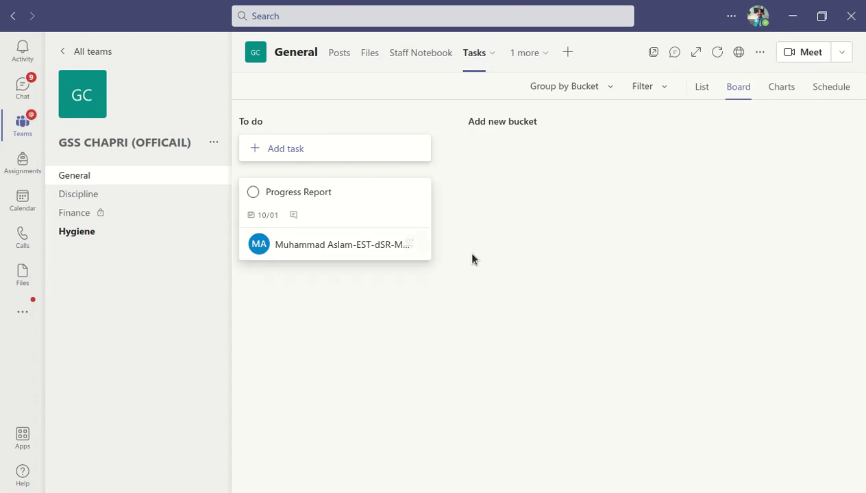
Decline the "RE: Task 03: Calendar and Exchange" invitation for Sep 17, 2021, 11:00 AM in the calendar.
click(24, 202)
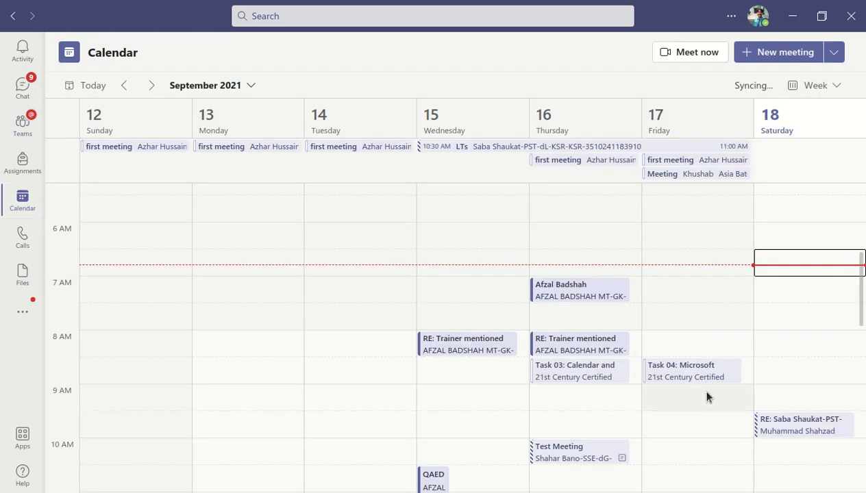
scroll(644, 390, down, 2)
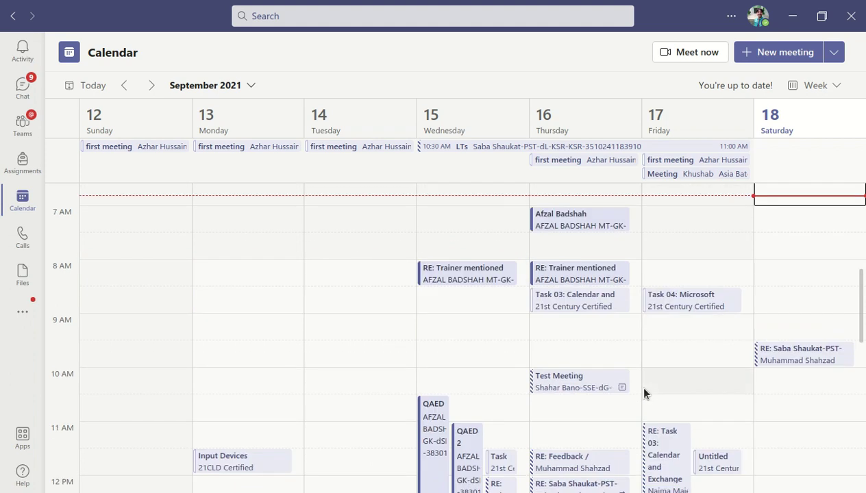
scroll(644, 391, down, 2)
click(674, 369)
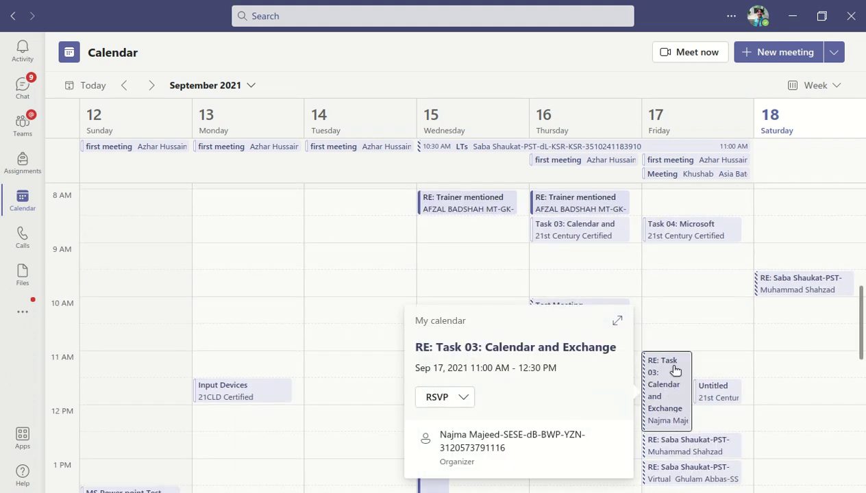
click(461, 399)
scroll(678, 356, down, 2)
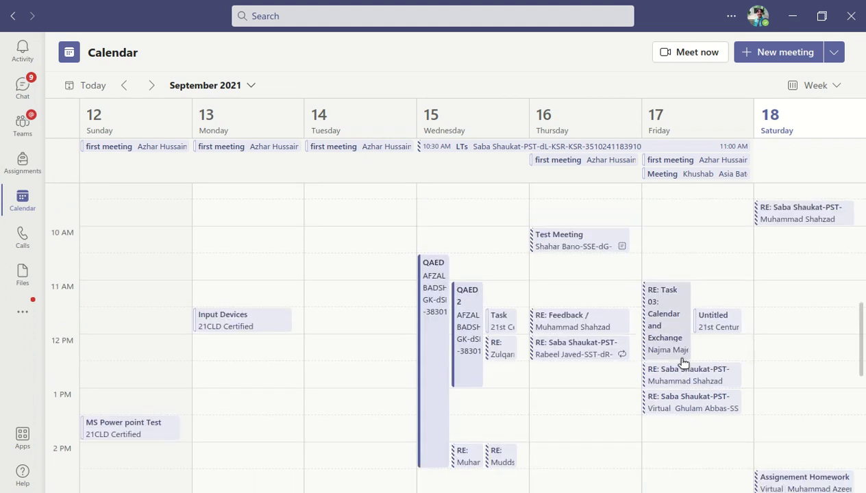
click(675, 300)
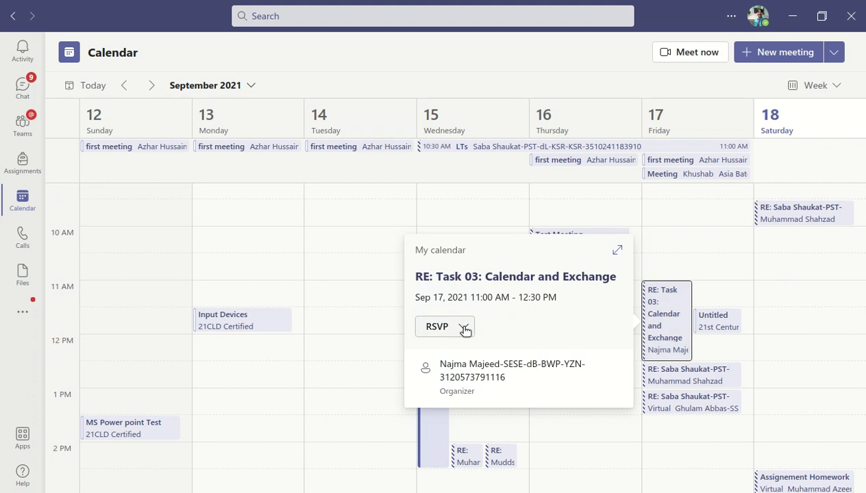
click(464, 328)
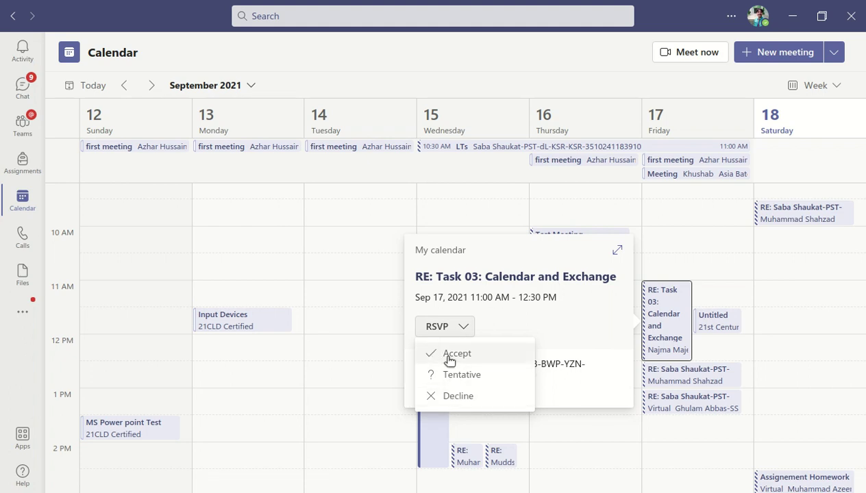
click(453, 396)
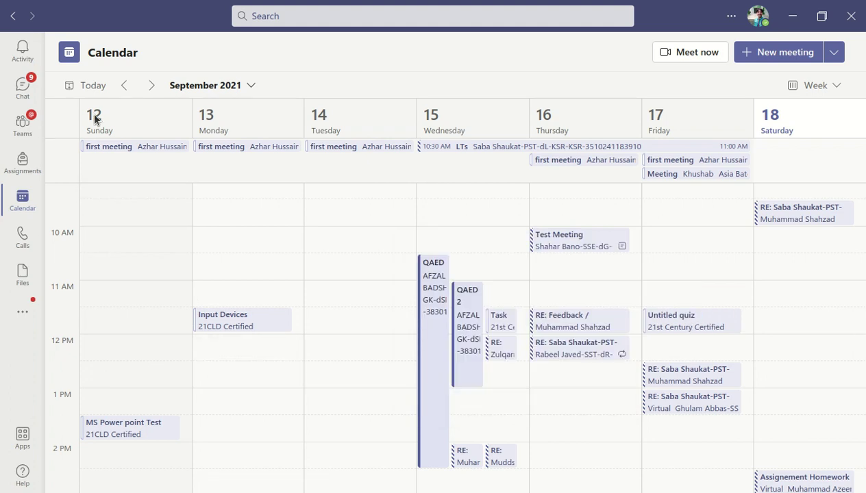
Browse the calendar weeks of September 19 and September 26 for scheduled meetings, and return to the week of September 12.
click(152, 85)
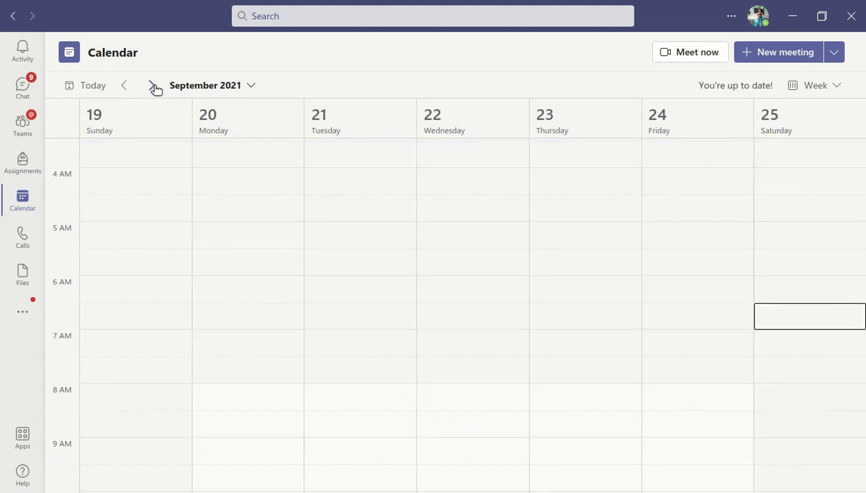
click(152, 86)
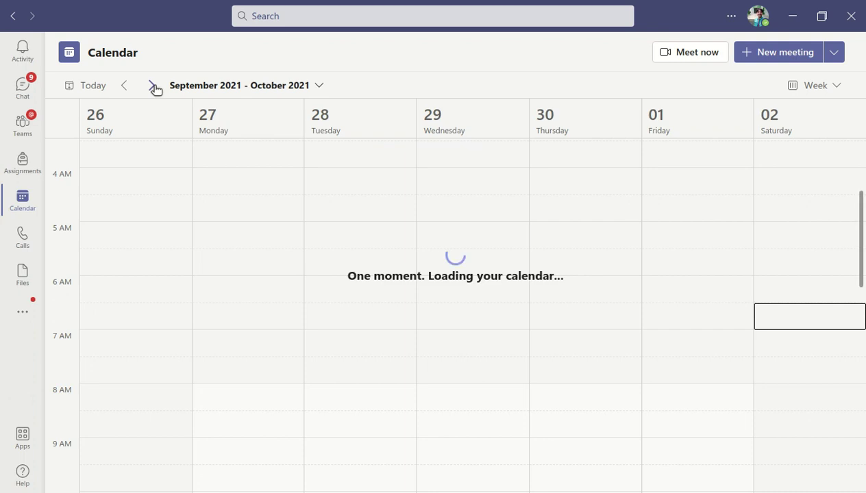
scroll(270, 315, down, 5)
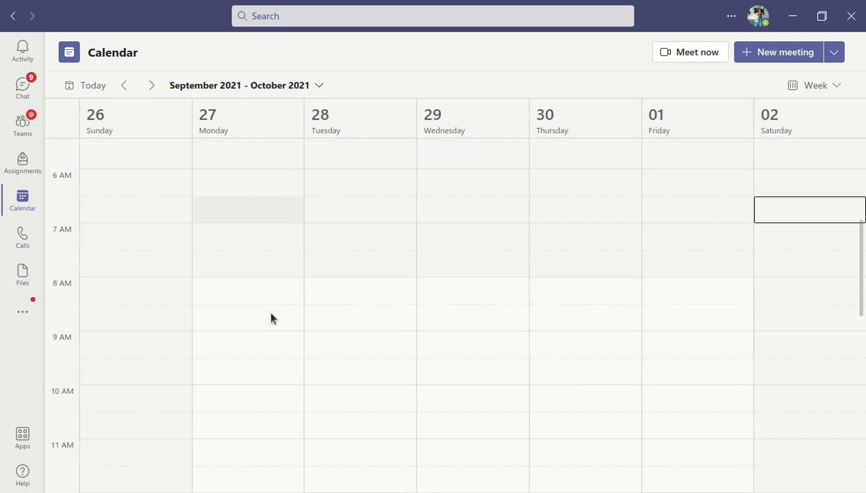
scroll(423, 361, up, 5)
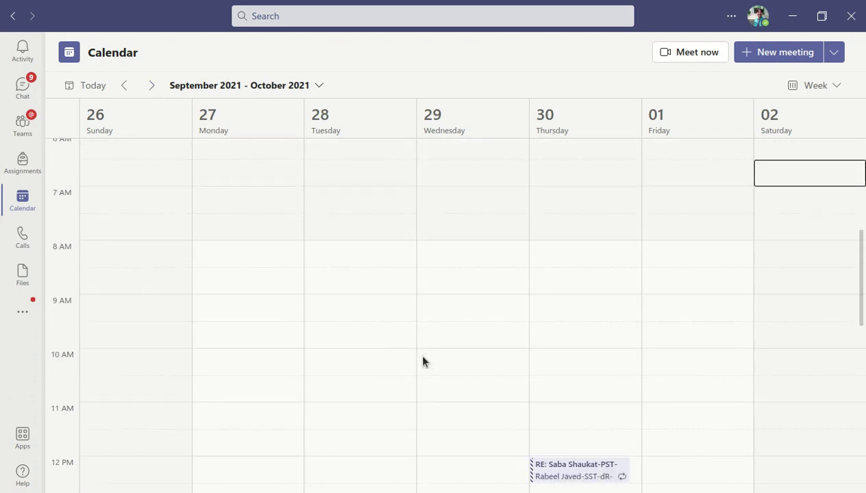
scroll(423, 362, down, 6)
scroll(424, 361, down, 5)
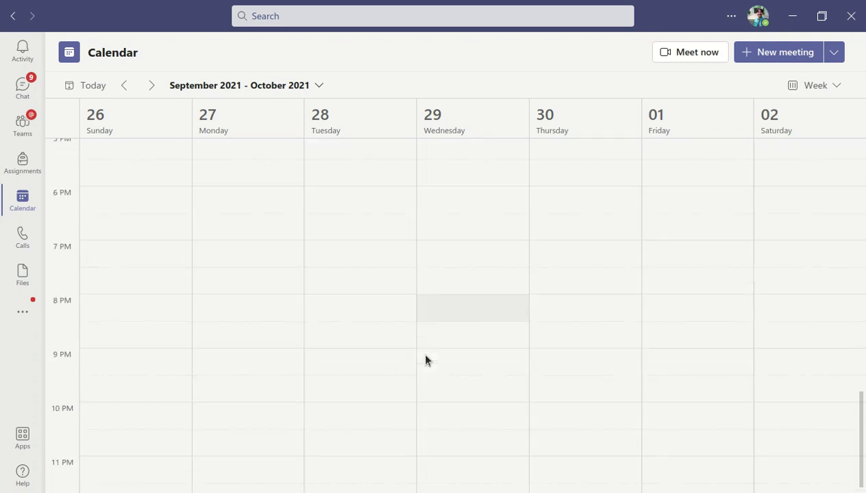
scroll(448, 391, up, 15)
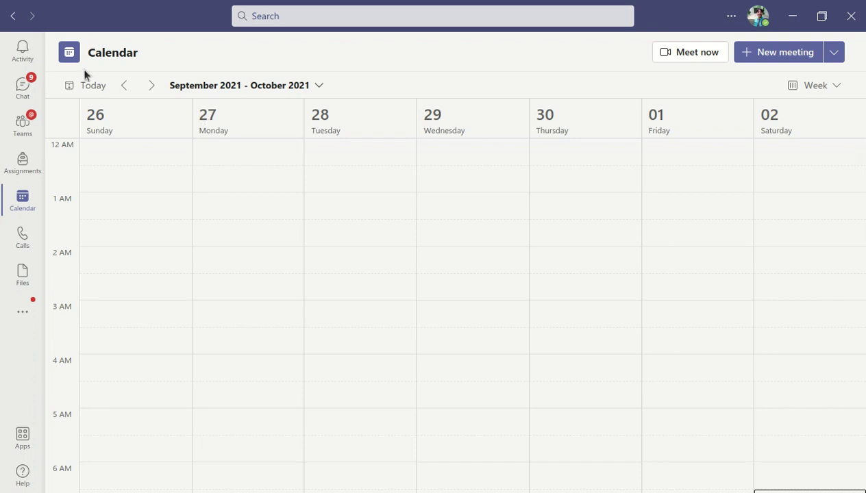
click(124, 85)
scroll(322, 267, down, 2)
scroll(334, 288, down, 9)
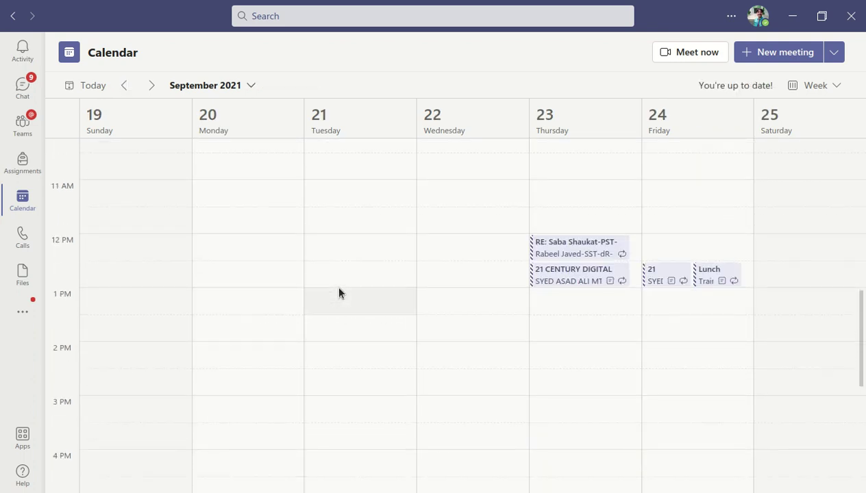
scroll(338, 293, up, 11)
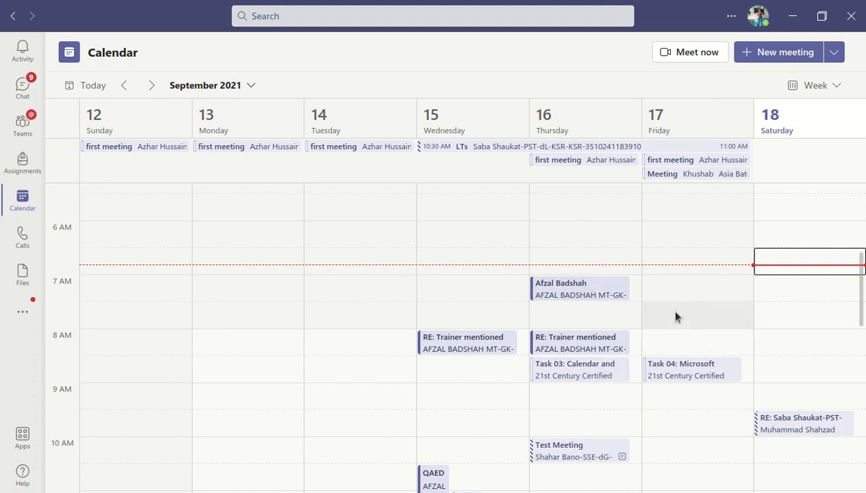
Look through the meetings and tasks scheduled in the calendar for the week of September 12 to 18.
scroll(675, 315, down, 3)
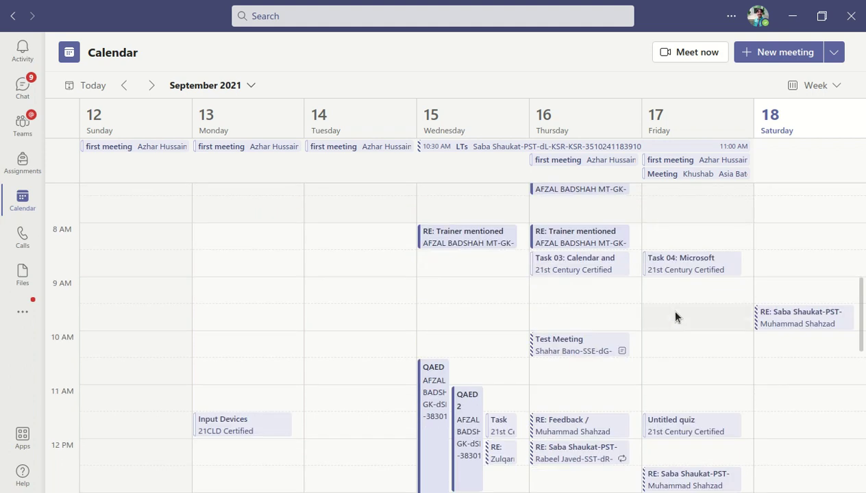
scroll(674, 317, down, 2)
scroll(675, 316, down, 2)
scroll(674, 315, down, 4)
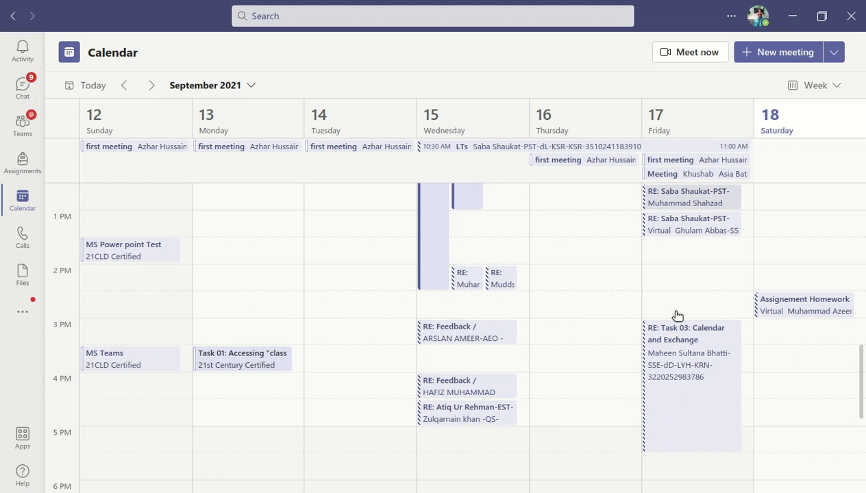
scroll(675, 316, down, 4)
scroll(674, 316, up, 8)
Reopen the Progress Report task in the GSS CHAPRI (OFFICAIL) team's General channel and review its details down to the comments.
click(23, 125)
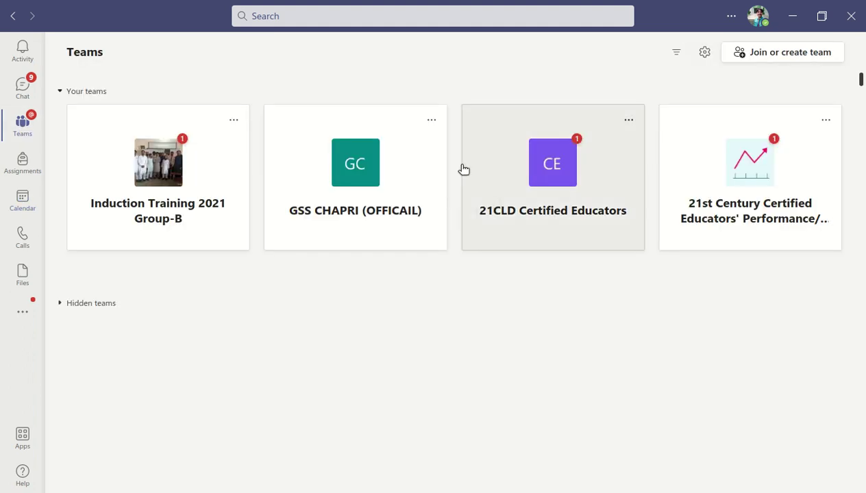
click(378, 154)
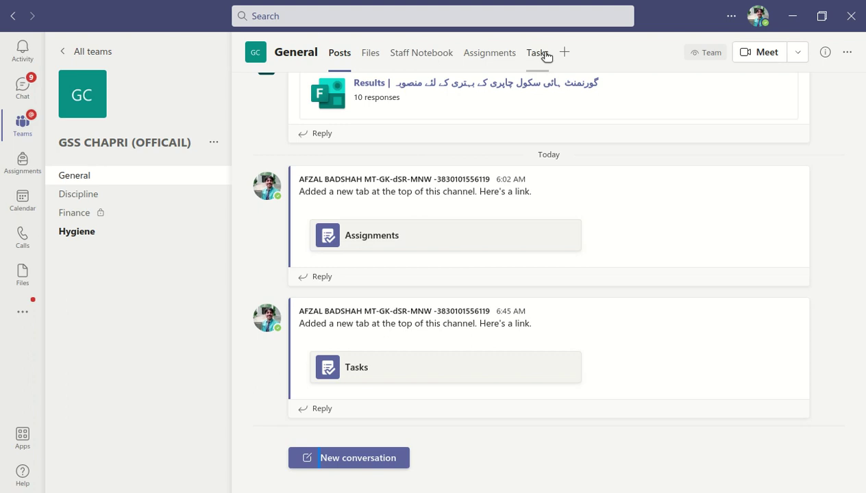
click(544, 54)
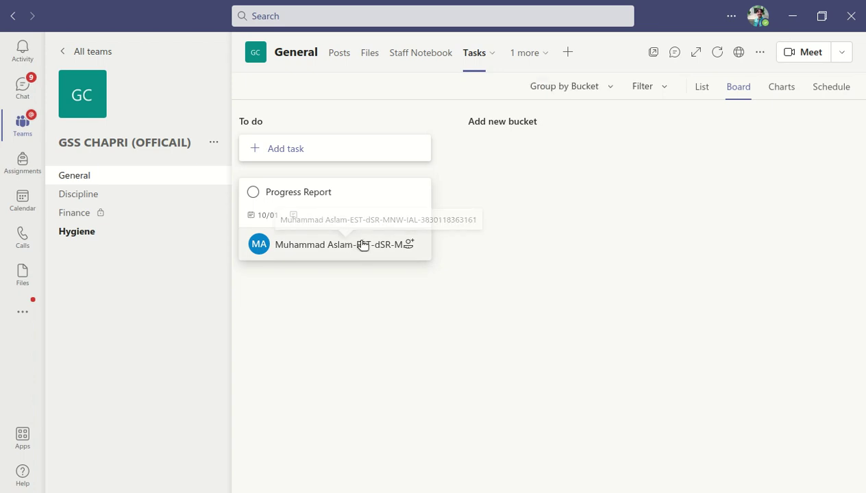
click(300, 219)
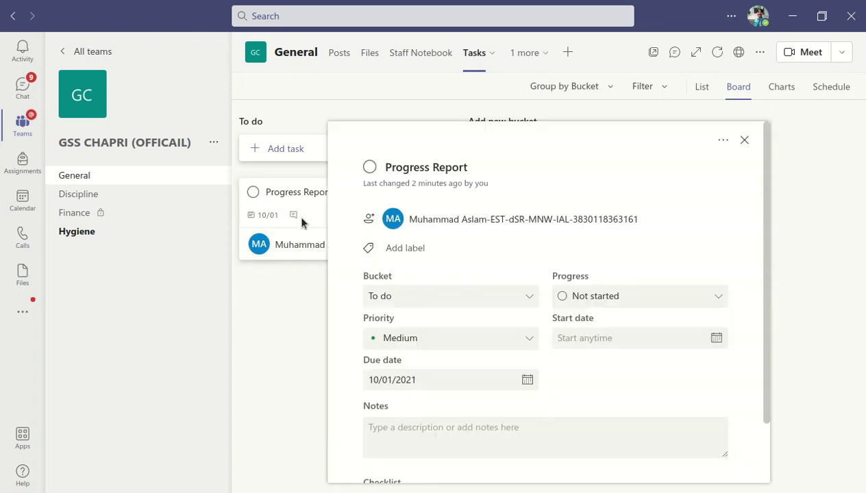
click(311, 273)
click(386, 208)
scroll(450, 295, down, 1)
scroll(452, 324, down, 4)
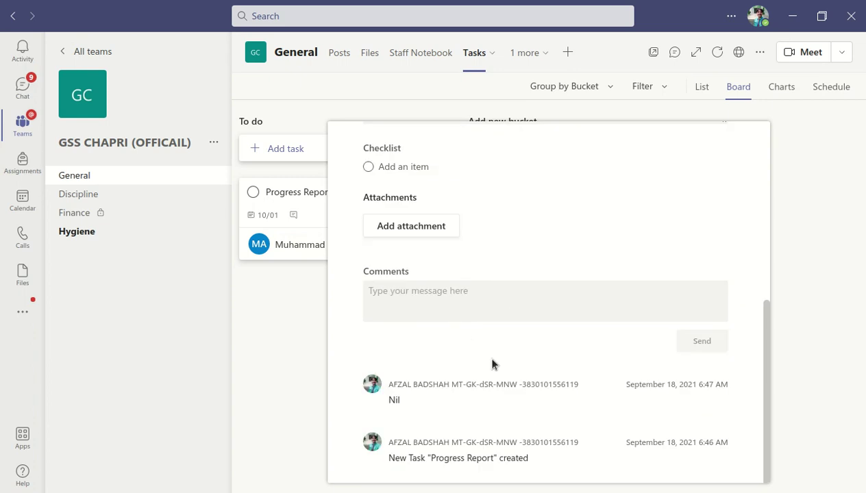
Close the Progress Report task's details and additionally assign the task to the signed-in account's own member, first in the unassigned list.
click(319, 255)
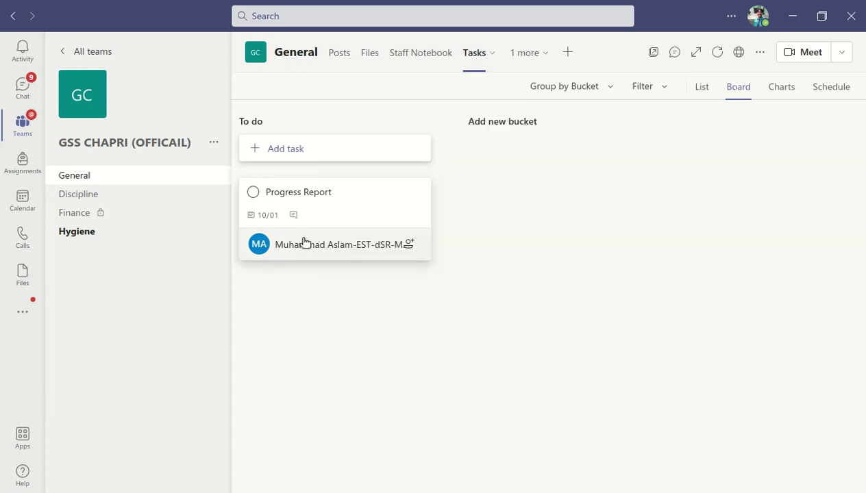
click(409, 247)
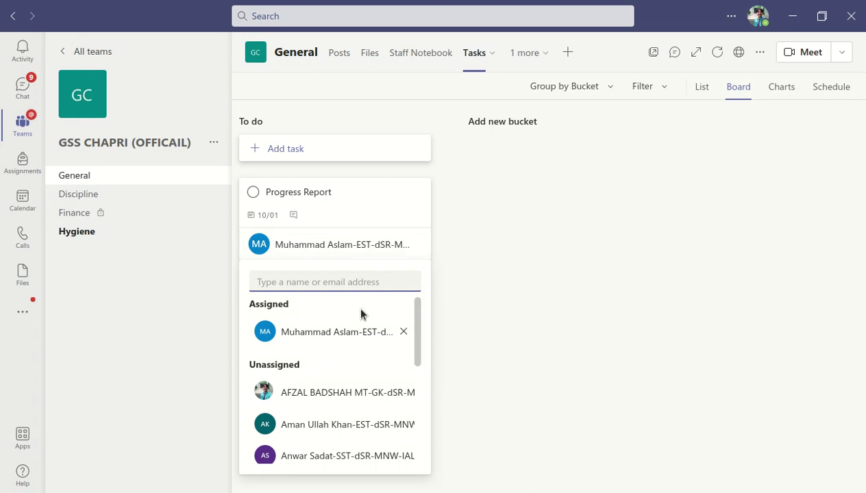
click(370, 389)
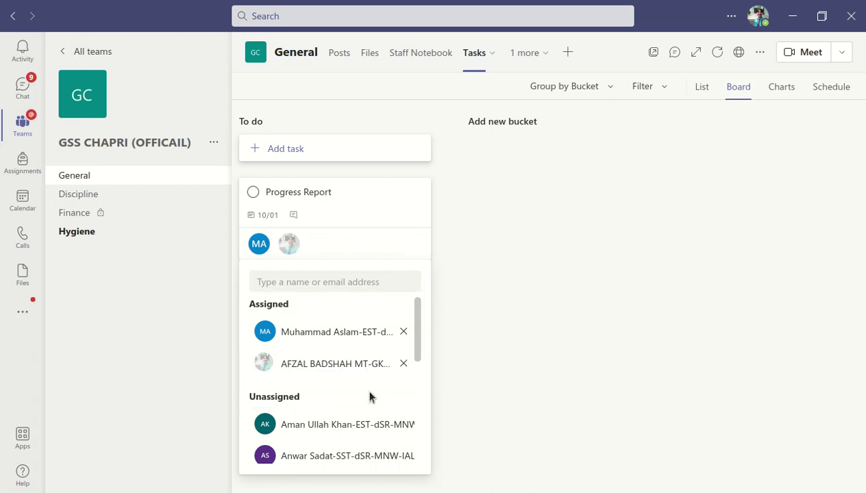
click(370, 200)
click(308, 217)
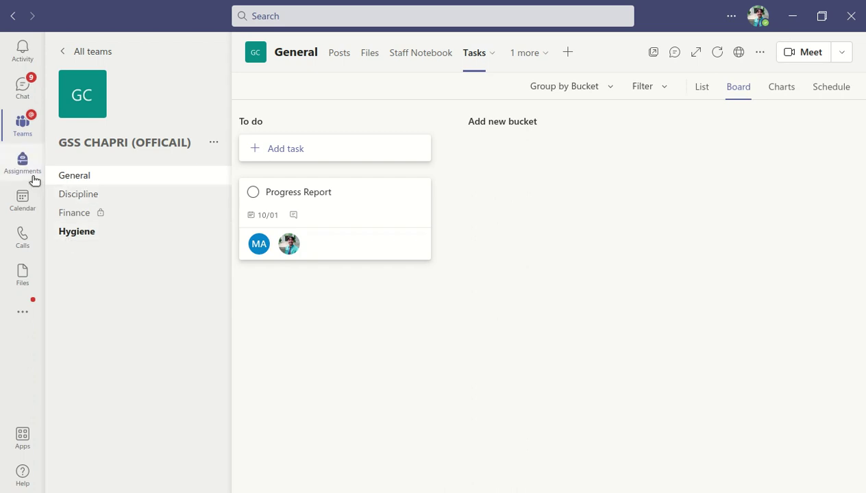
Open the calendar and check the week of September 12 to 18, 2021 for scheduled meetings and tasks.
click(19, 209)
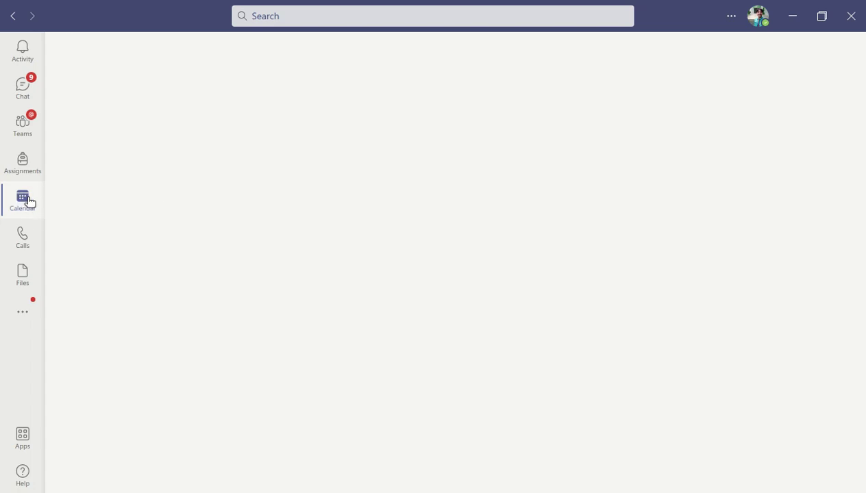
click(28, 201)
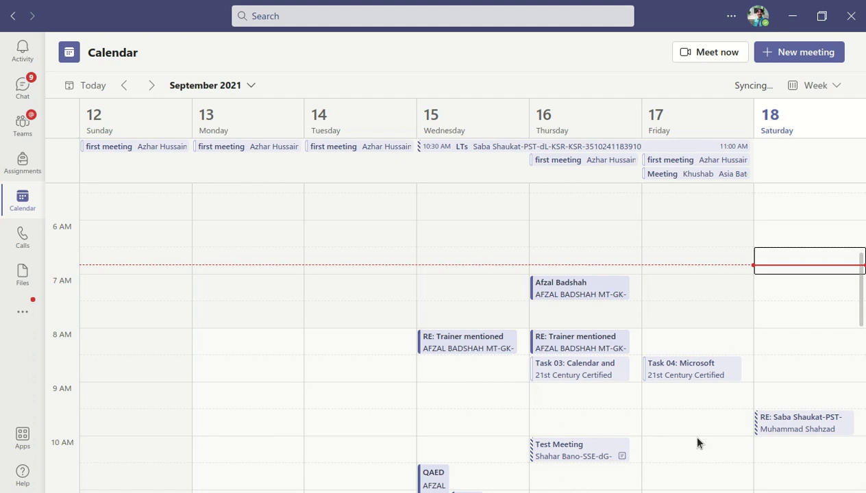
scroll(697, 440, down, 5)
scroll(698, 441, up, 4)
scroll(699, 440, up, 5)
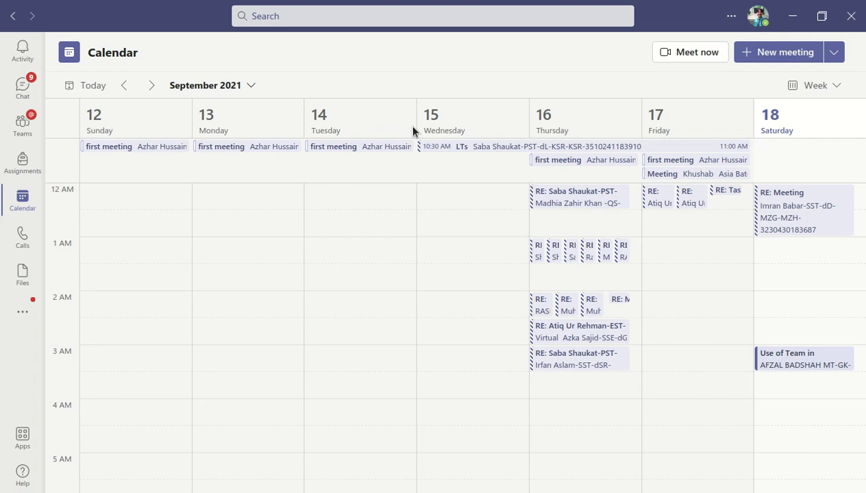
Check the following two calendar weeks, September 19 to 25 and September 26 to October 2, for scheduled meetings and the assigned task.
click(152, 85)
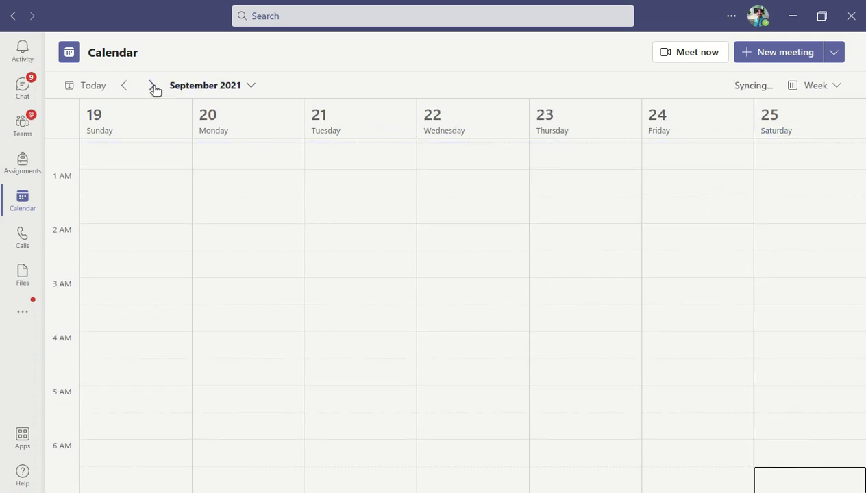
scroll(391, 286, down, 10)
scroll(391, 287, up, 3)
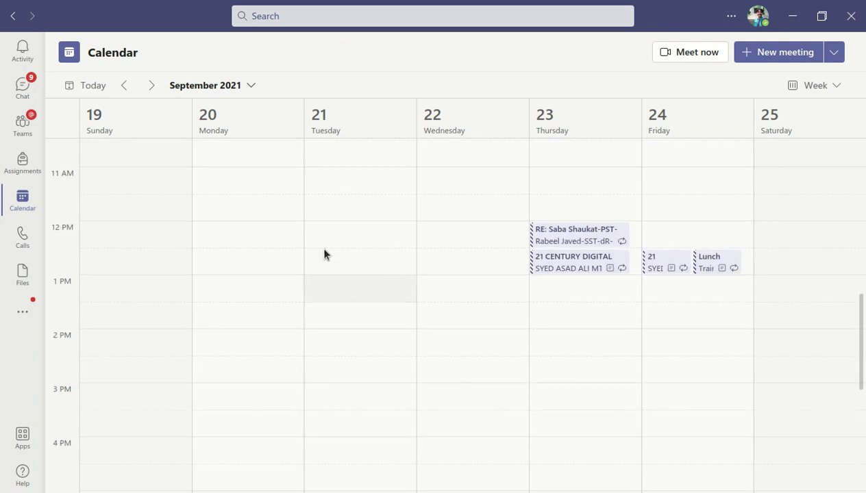
click(152, 86)
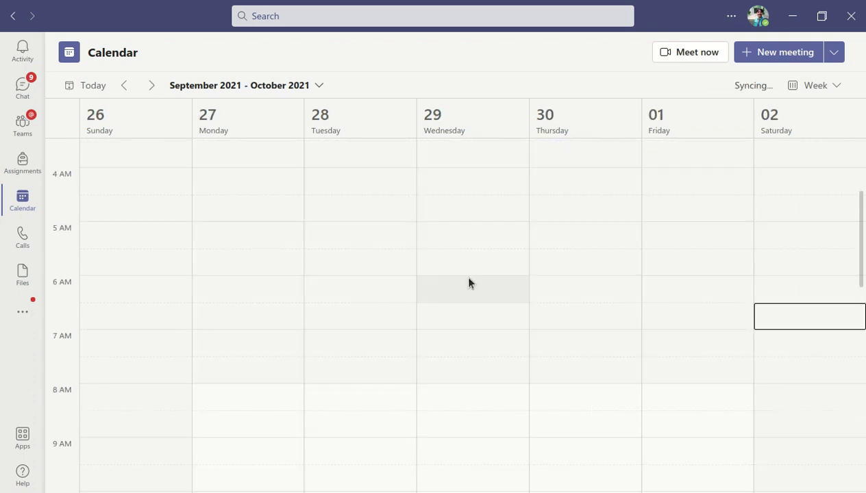
scroll(469, 282, down, 4)
scroll(468, 283, down, 3)
scroll(468, 283, down, 9)
scroll(469, 283, up, 17)
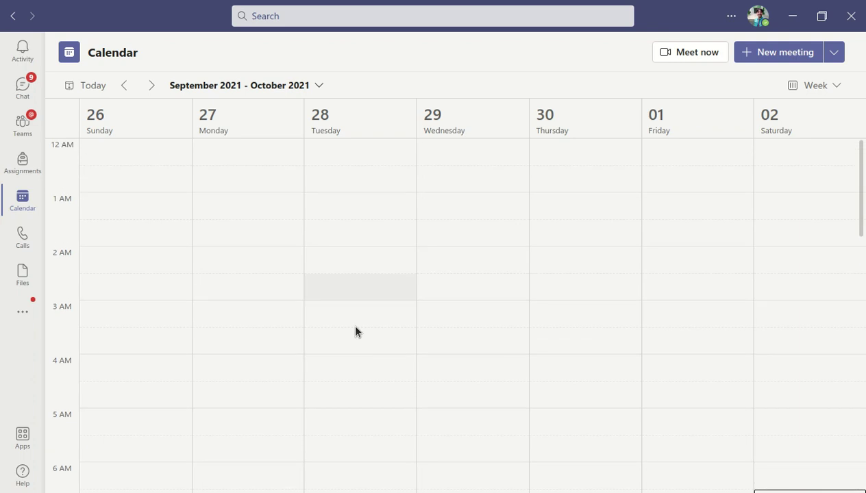